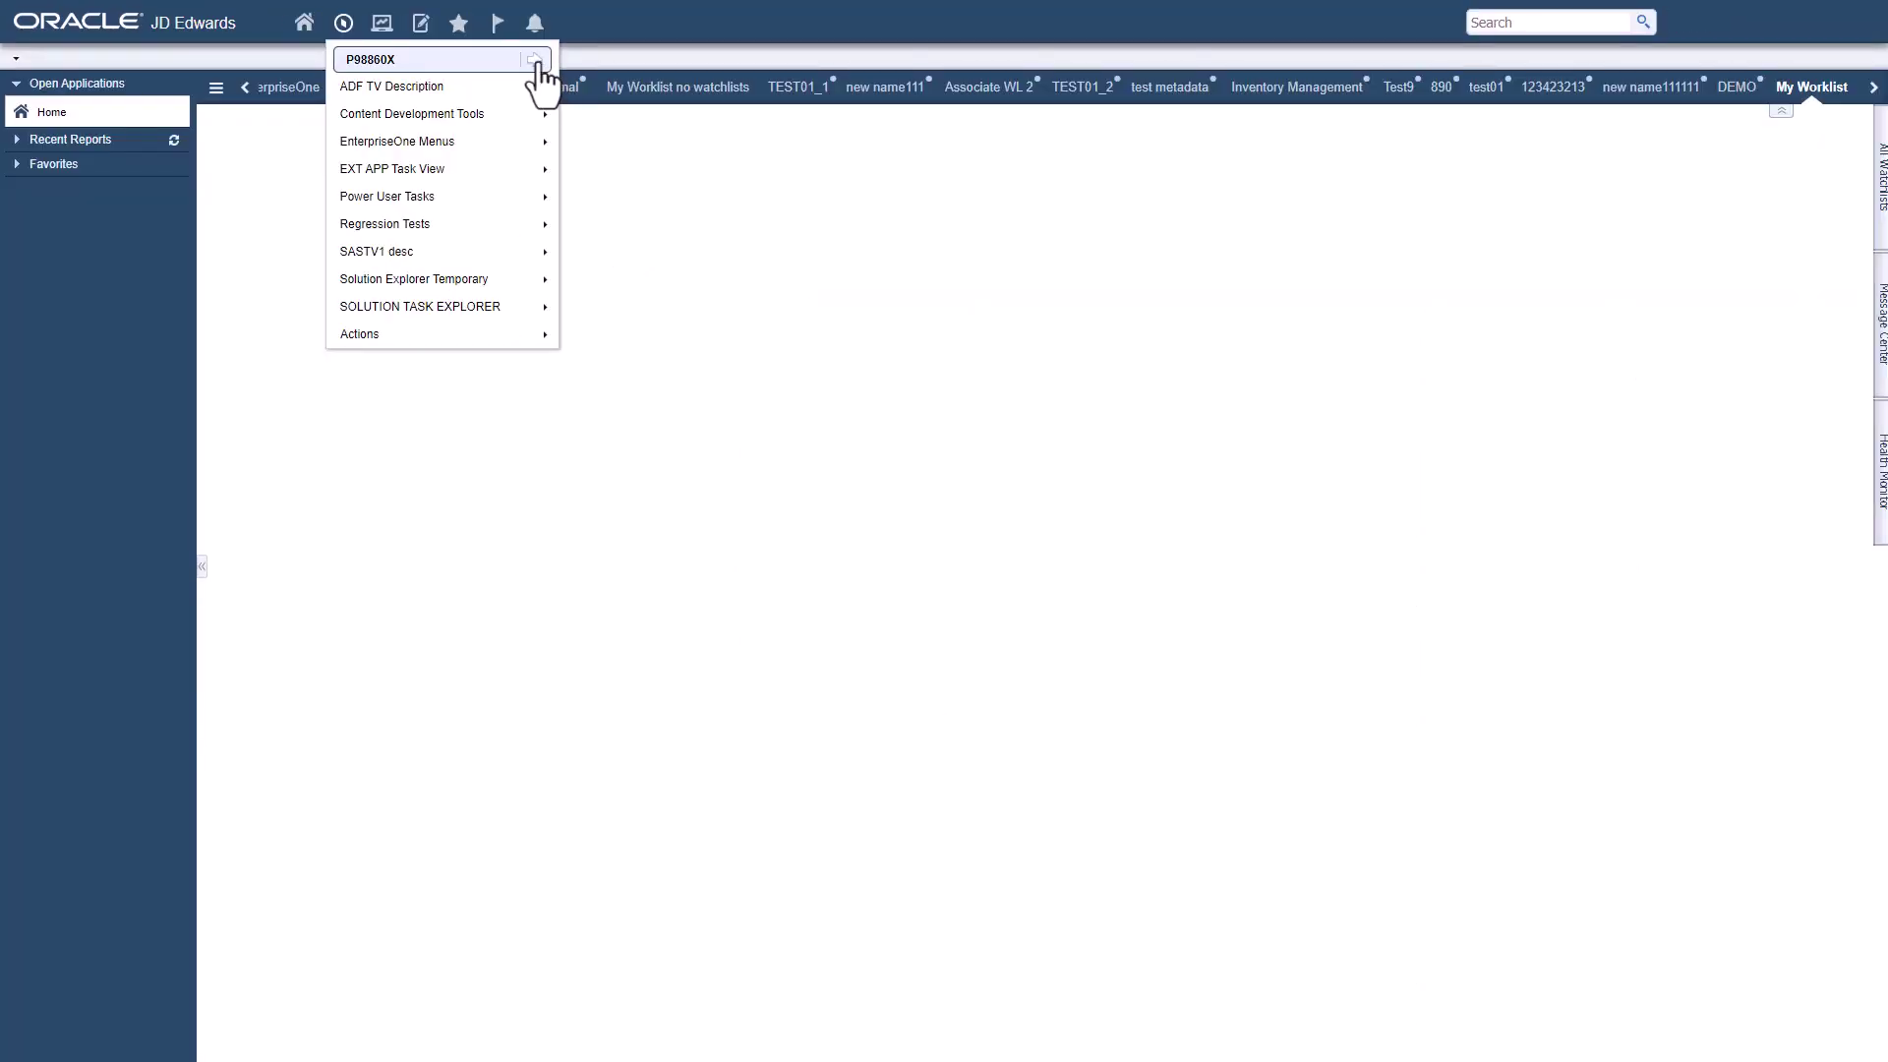
Launch the Workflow Monitor, filter it to the NEWPART process, and keep the Past Year date range.
{"action": "left_click", "coordinate": [534, 61]}
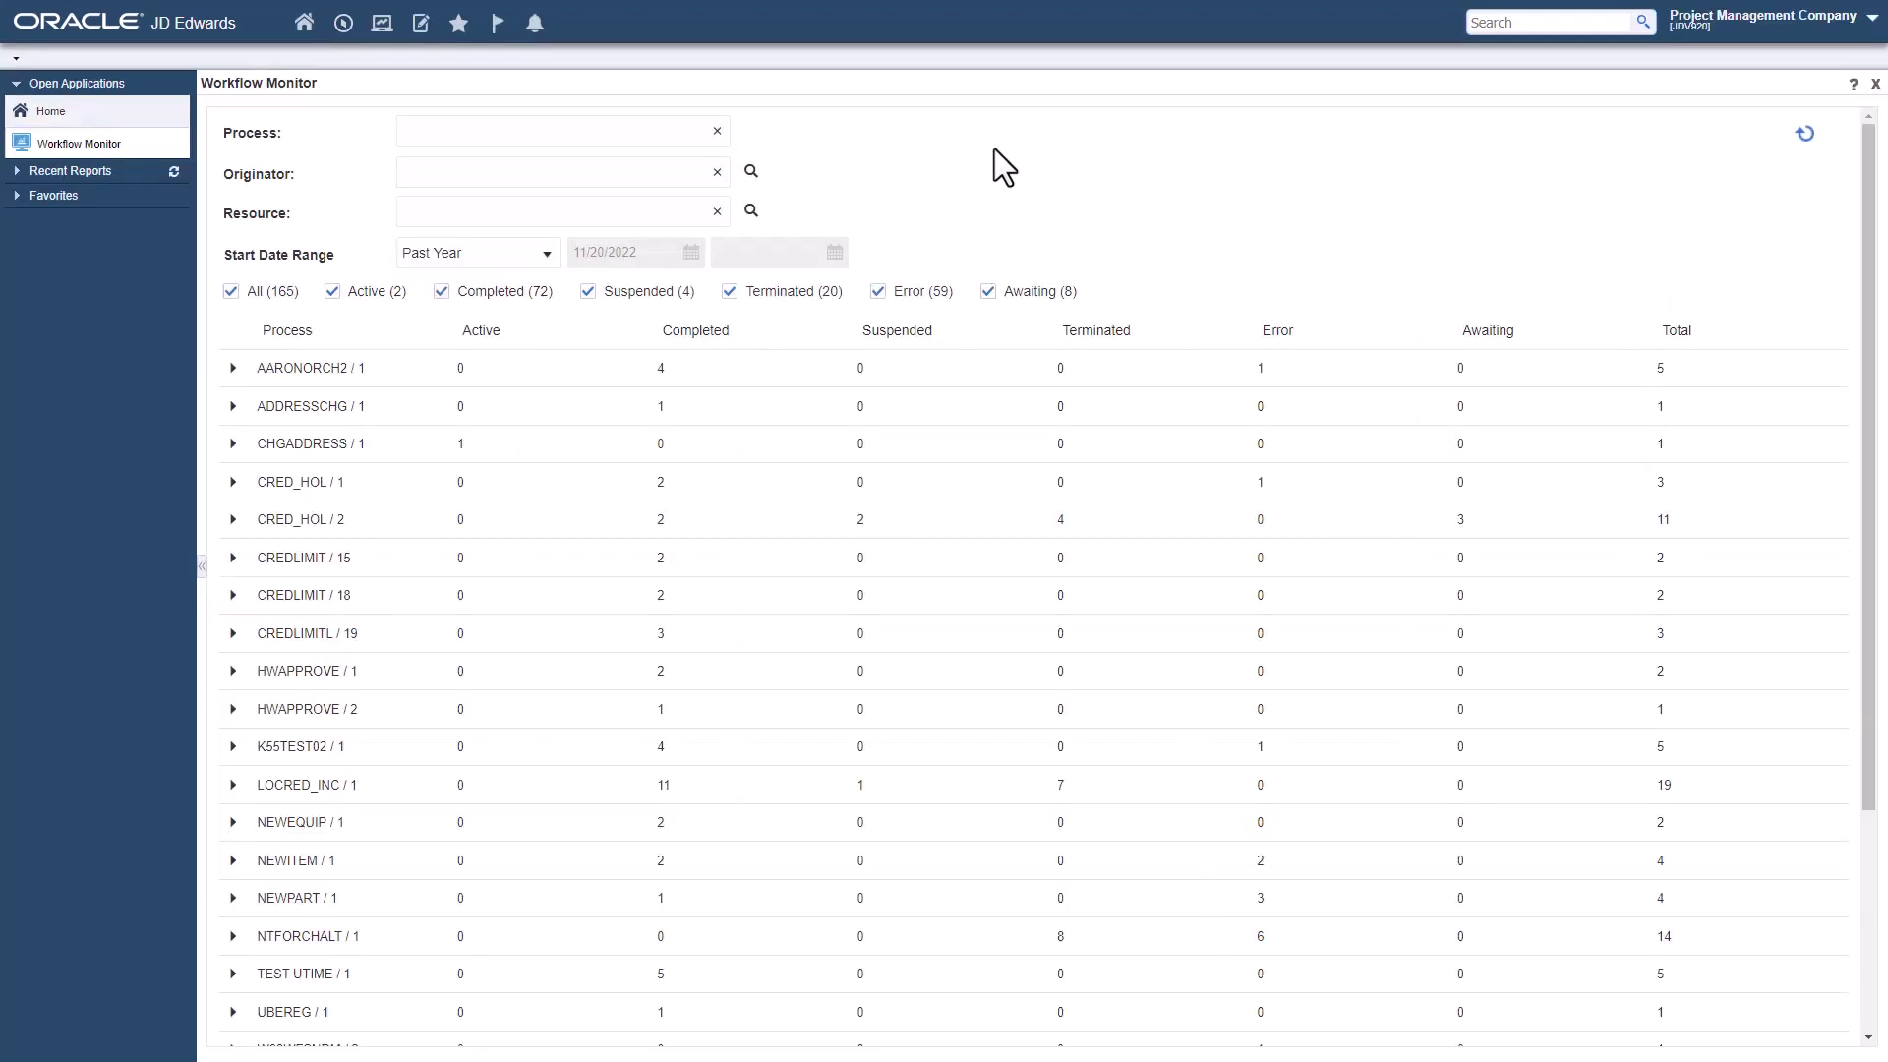
{"action": "left_click", "coordinate": [401, 109]}
{"action": "type", "text": "NEWPART"}
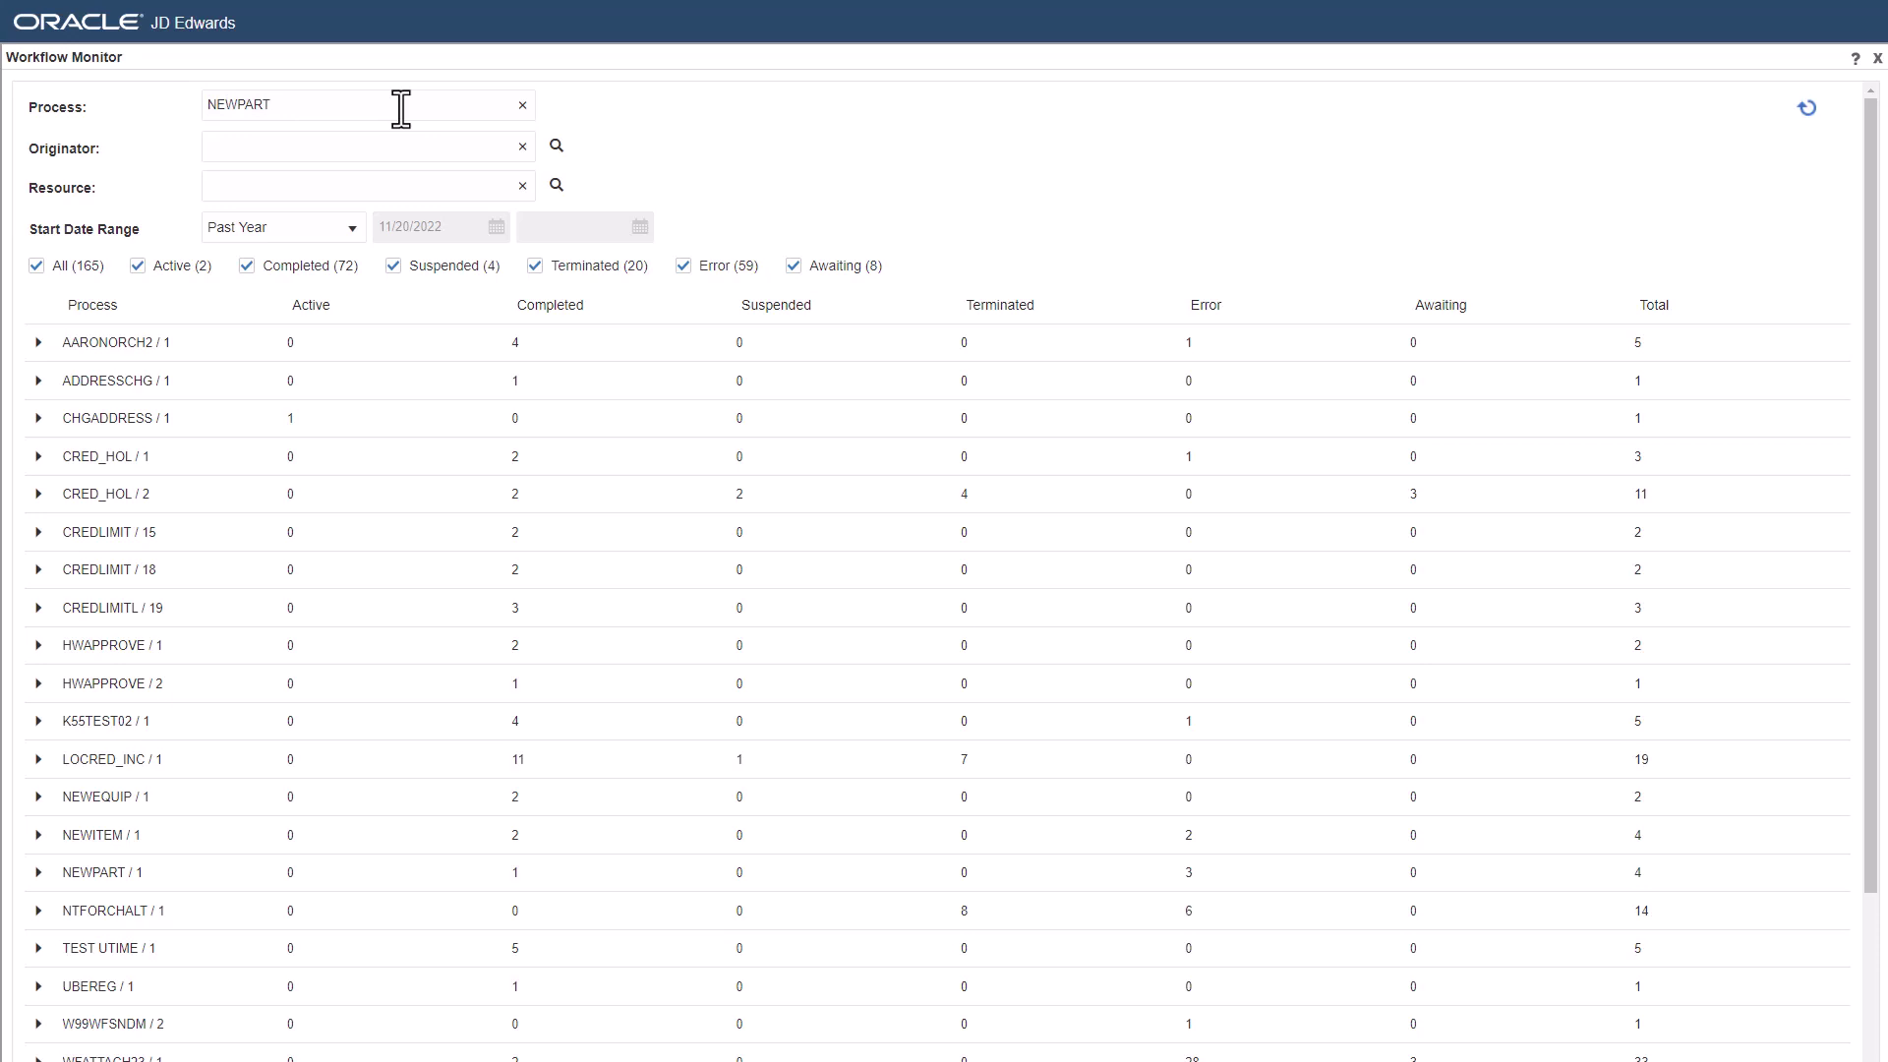
{"action": "key", "text": "Return"}
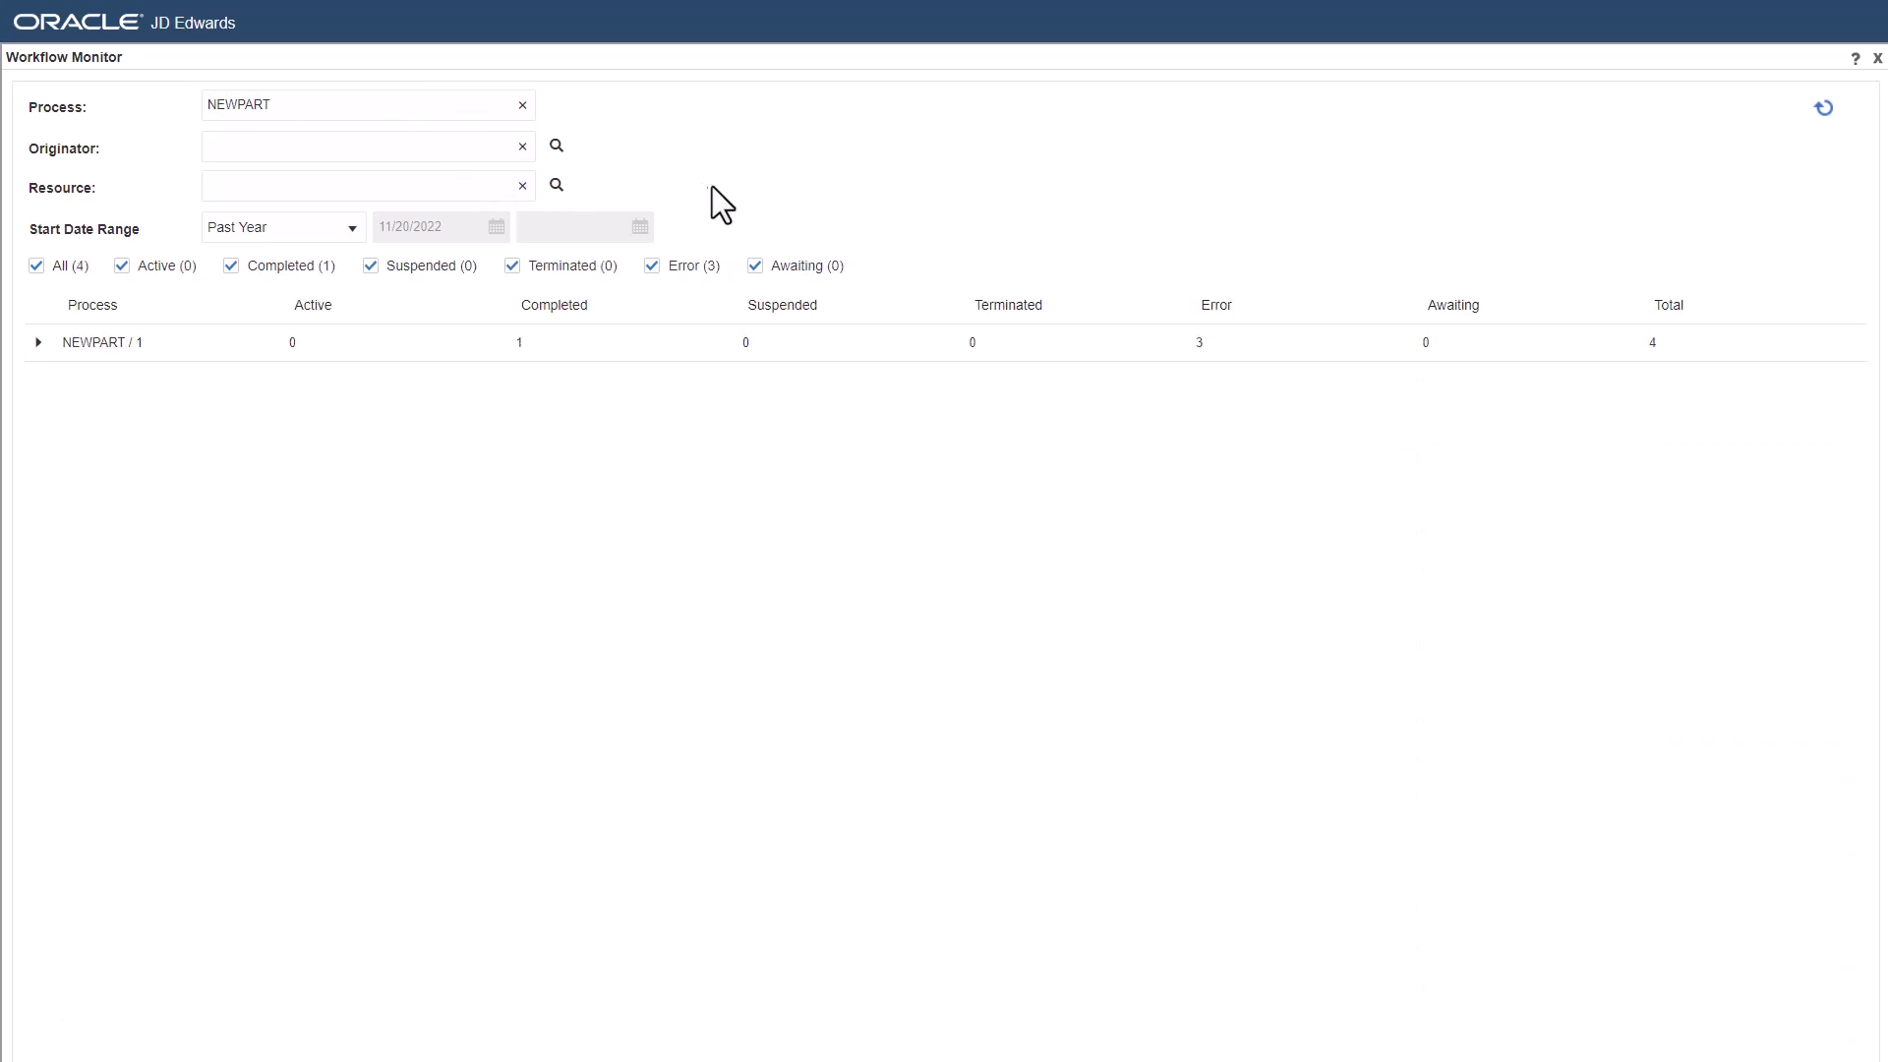
{"action": "left_click", "coordinate": [353, 229]}
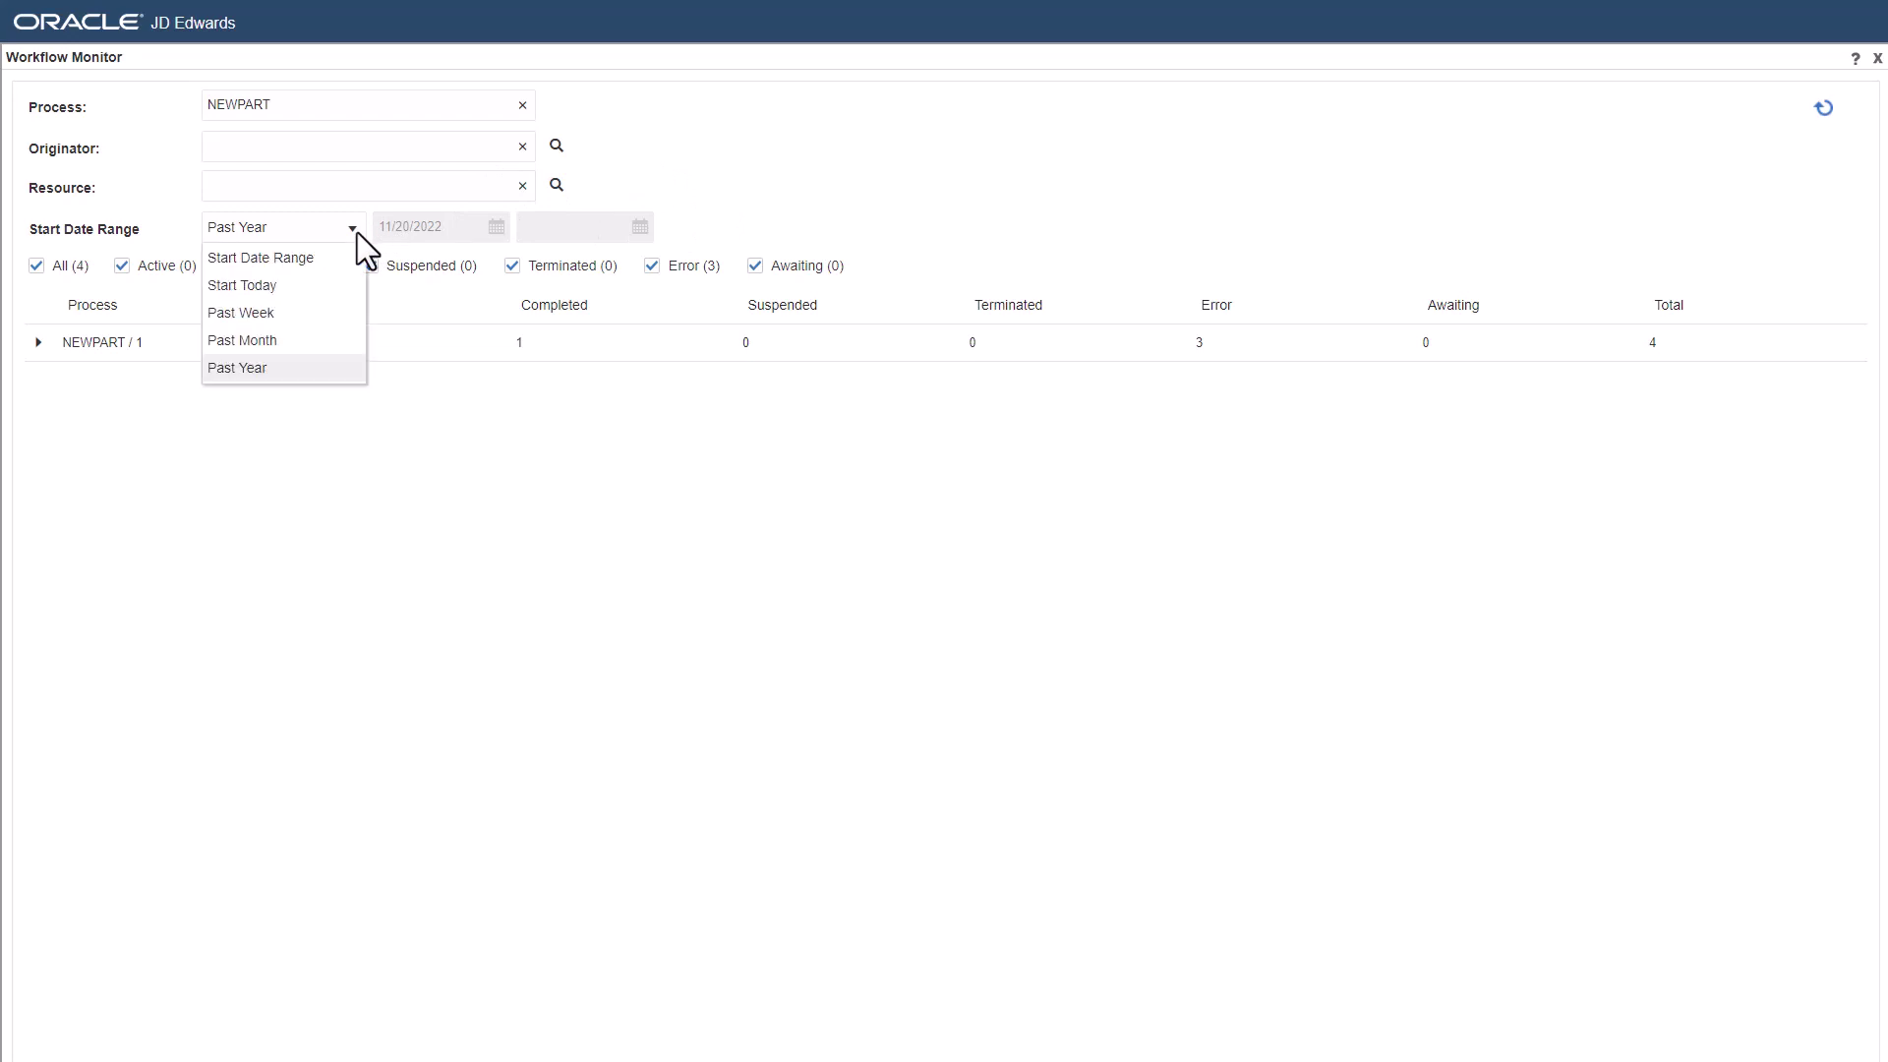
{"action": "left_click", "coordinate": [357, 232]}
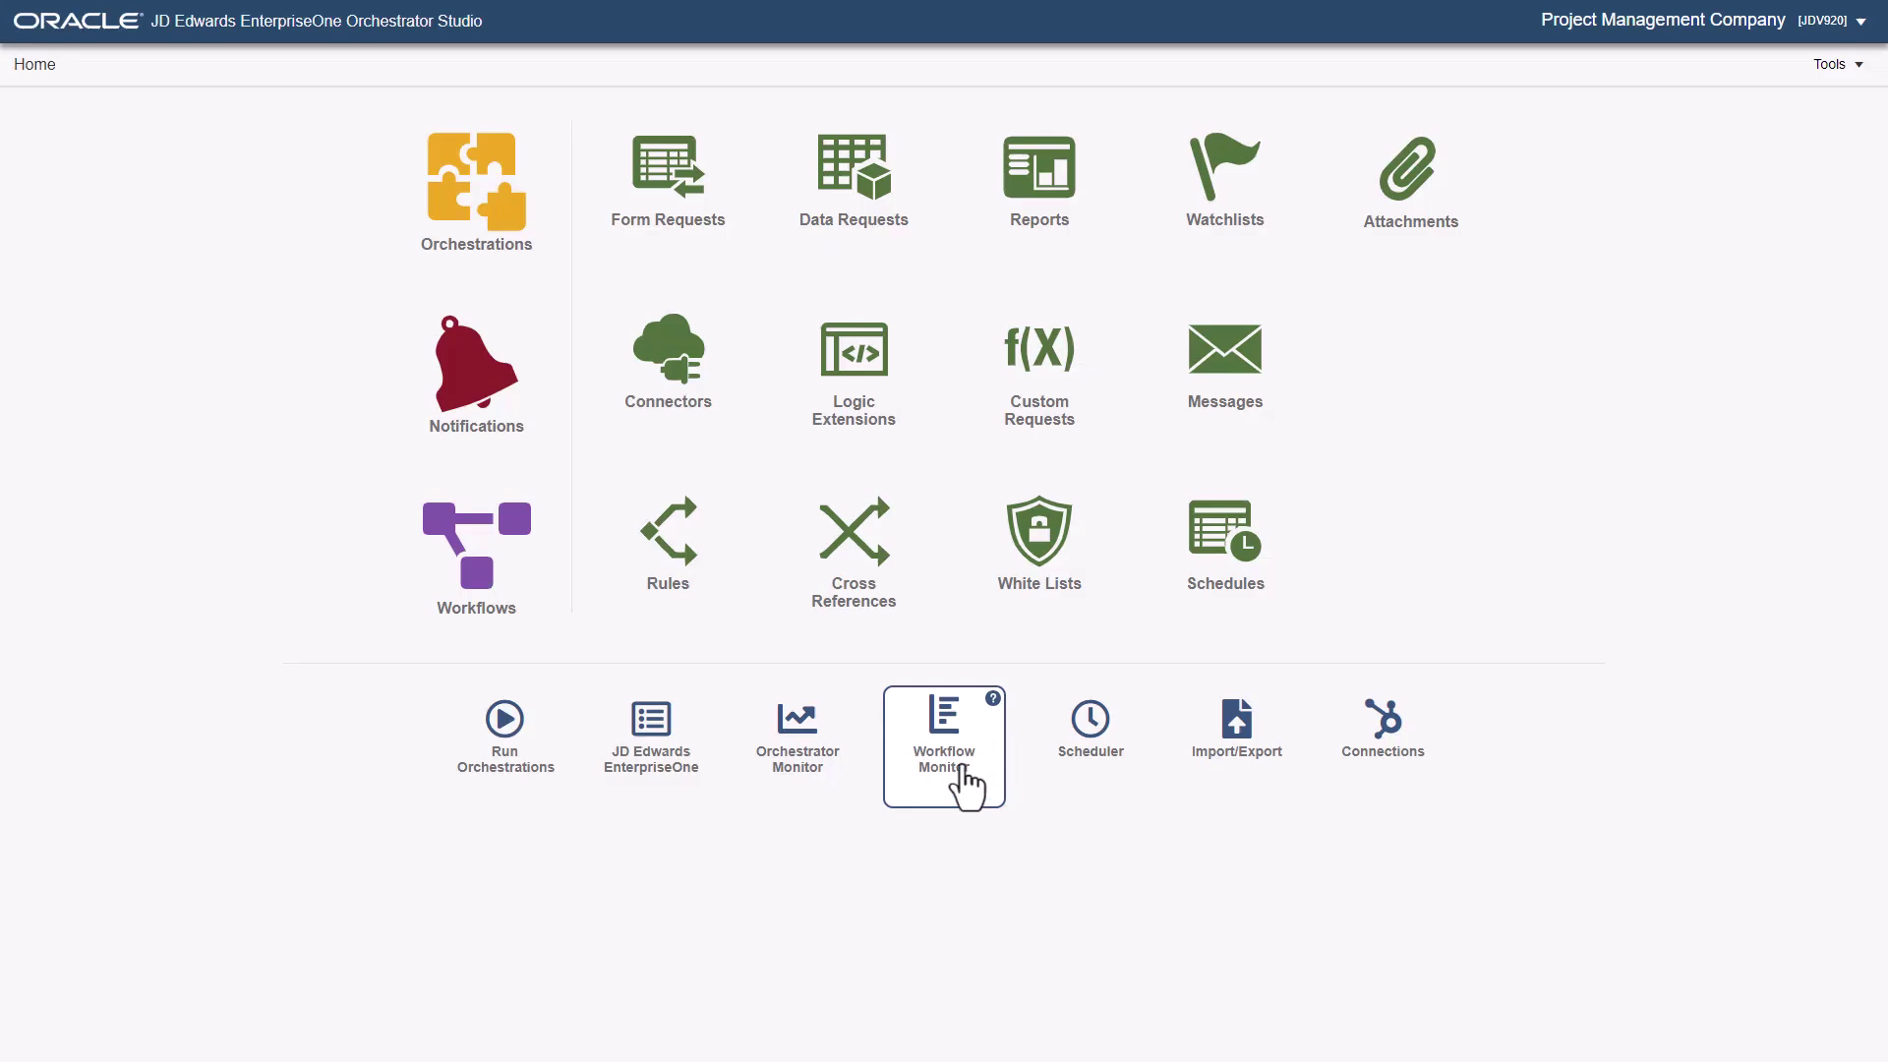
Reopen the Workflow Monitor from the home page and start typing NEWPART as the Process filter.
{"action": "left_click", "coordinate": [966, 777]}
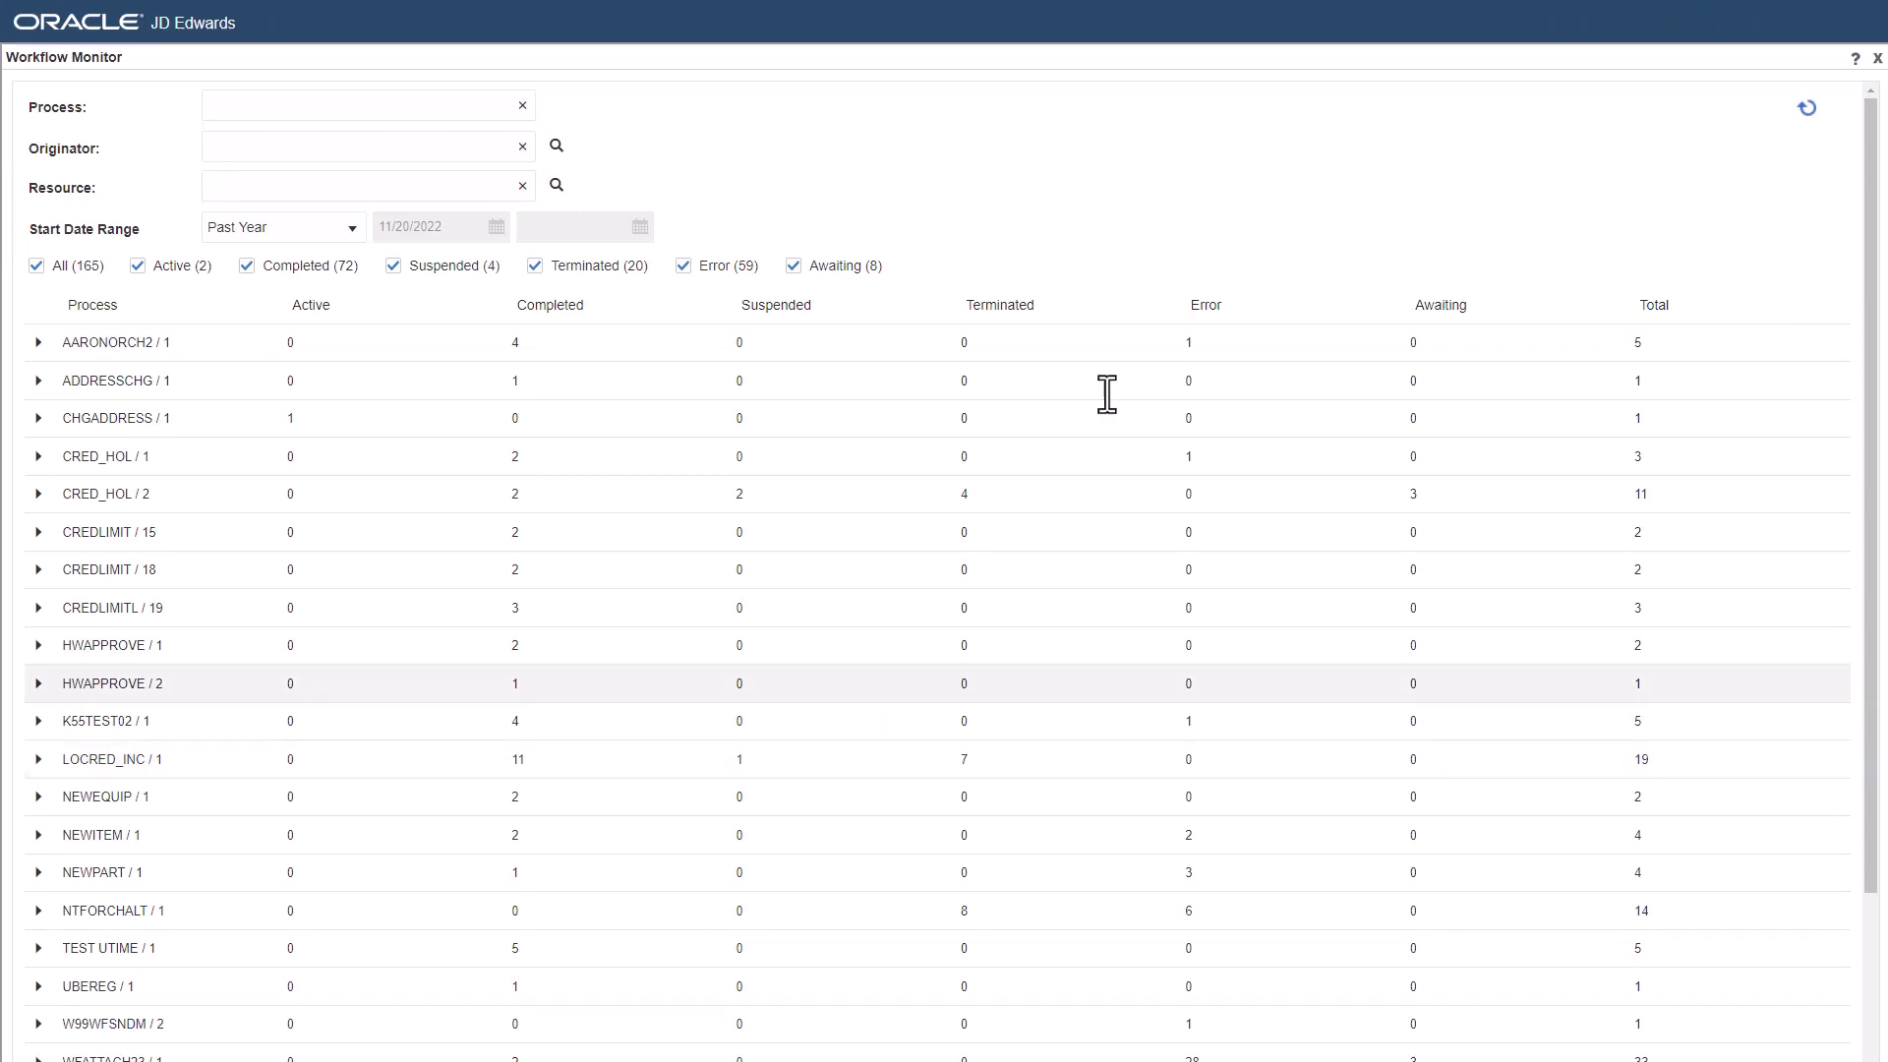
{"action": "left_click", "coordinate": [401, 106]}
{"action": "type", "text": "NEW"}
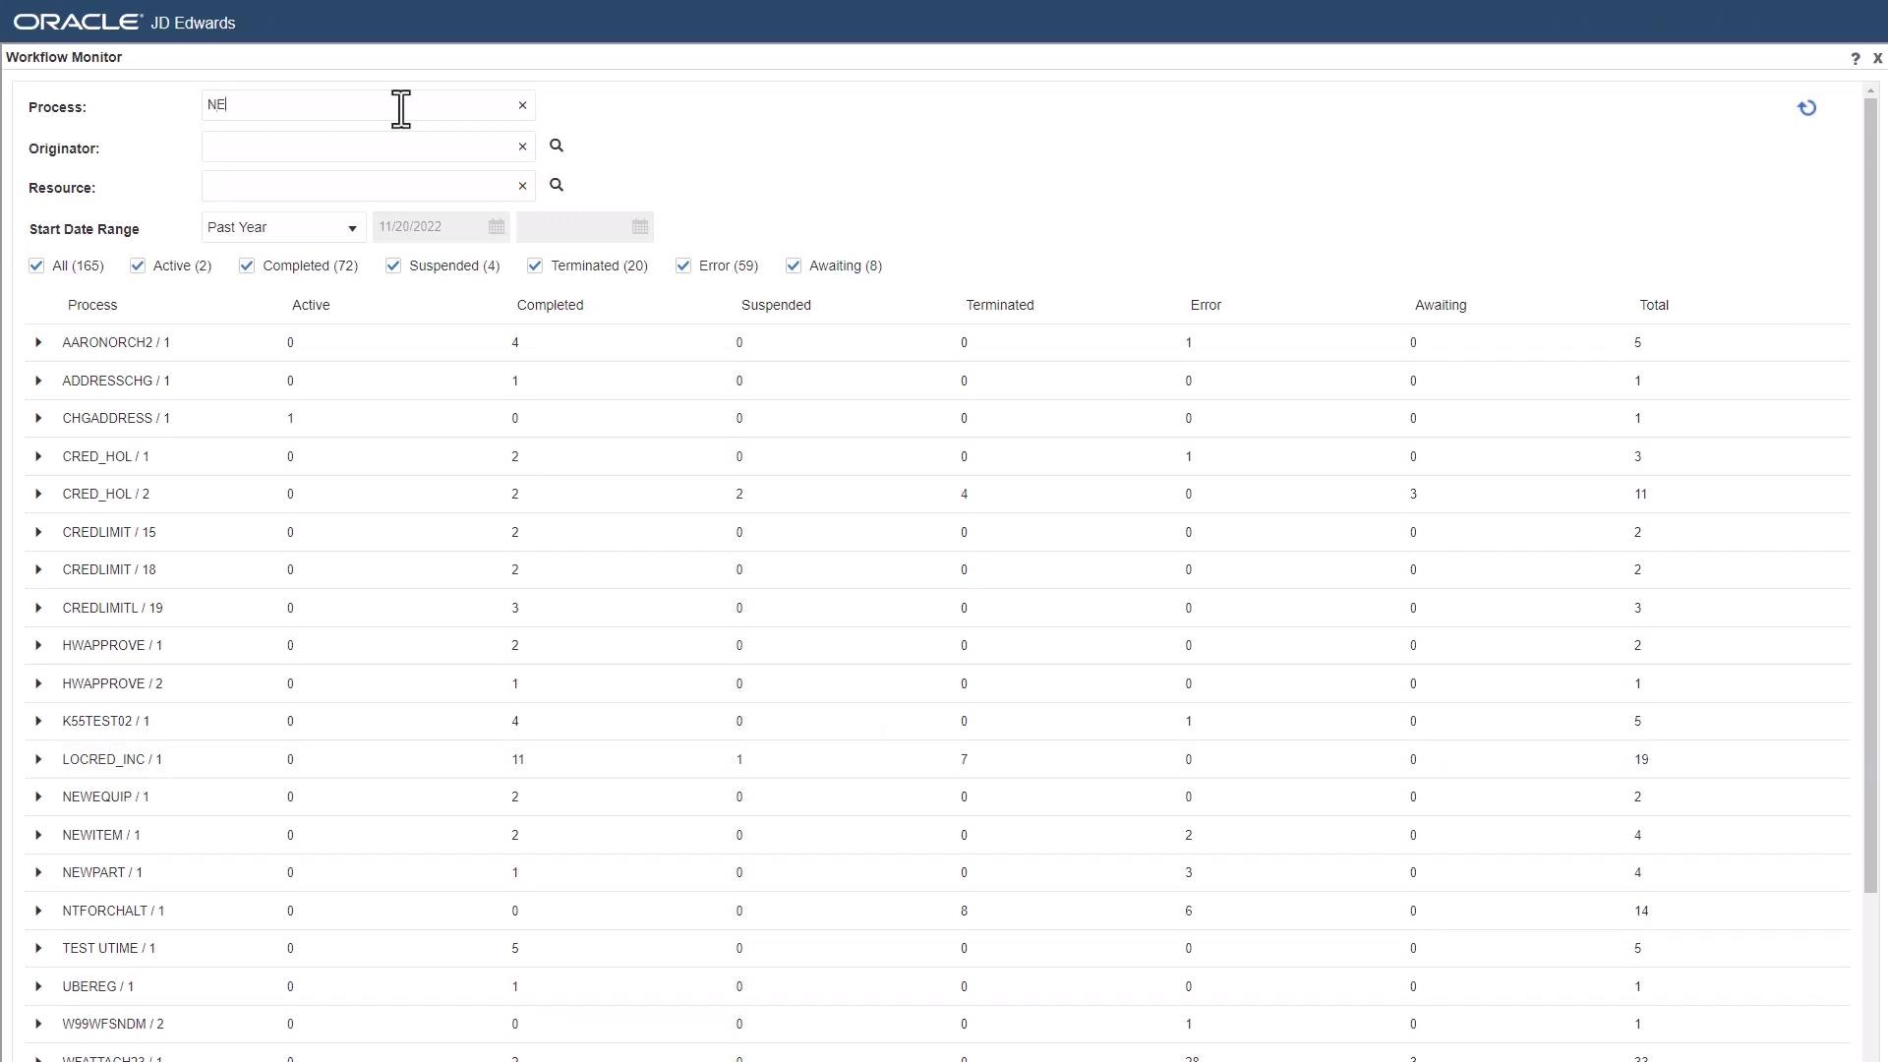
{"action": "type", "text": "PART"}
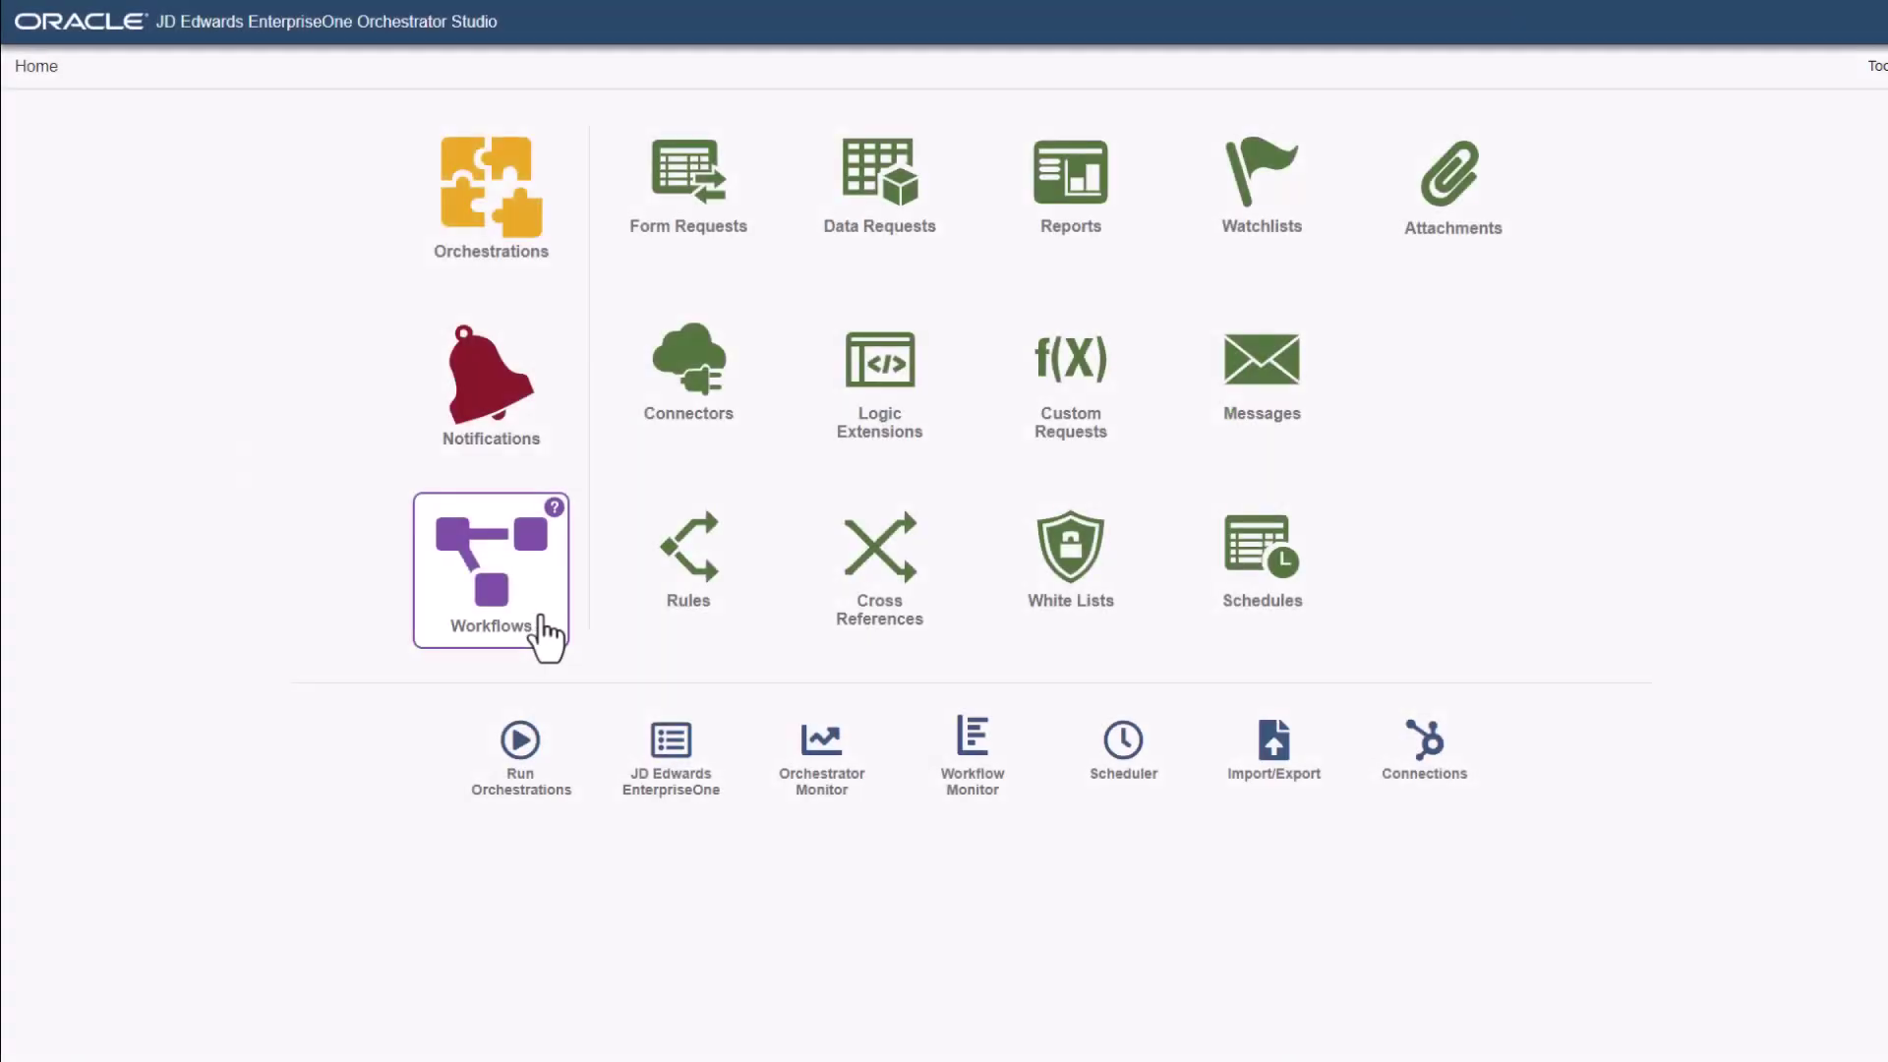
Open NEWPART from the Active workflows list in Orchestrator Studio to show its diagram.
{"action": "left_click", "coordinate": [541, 620]}
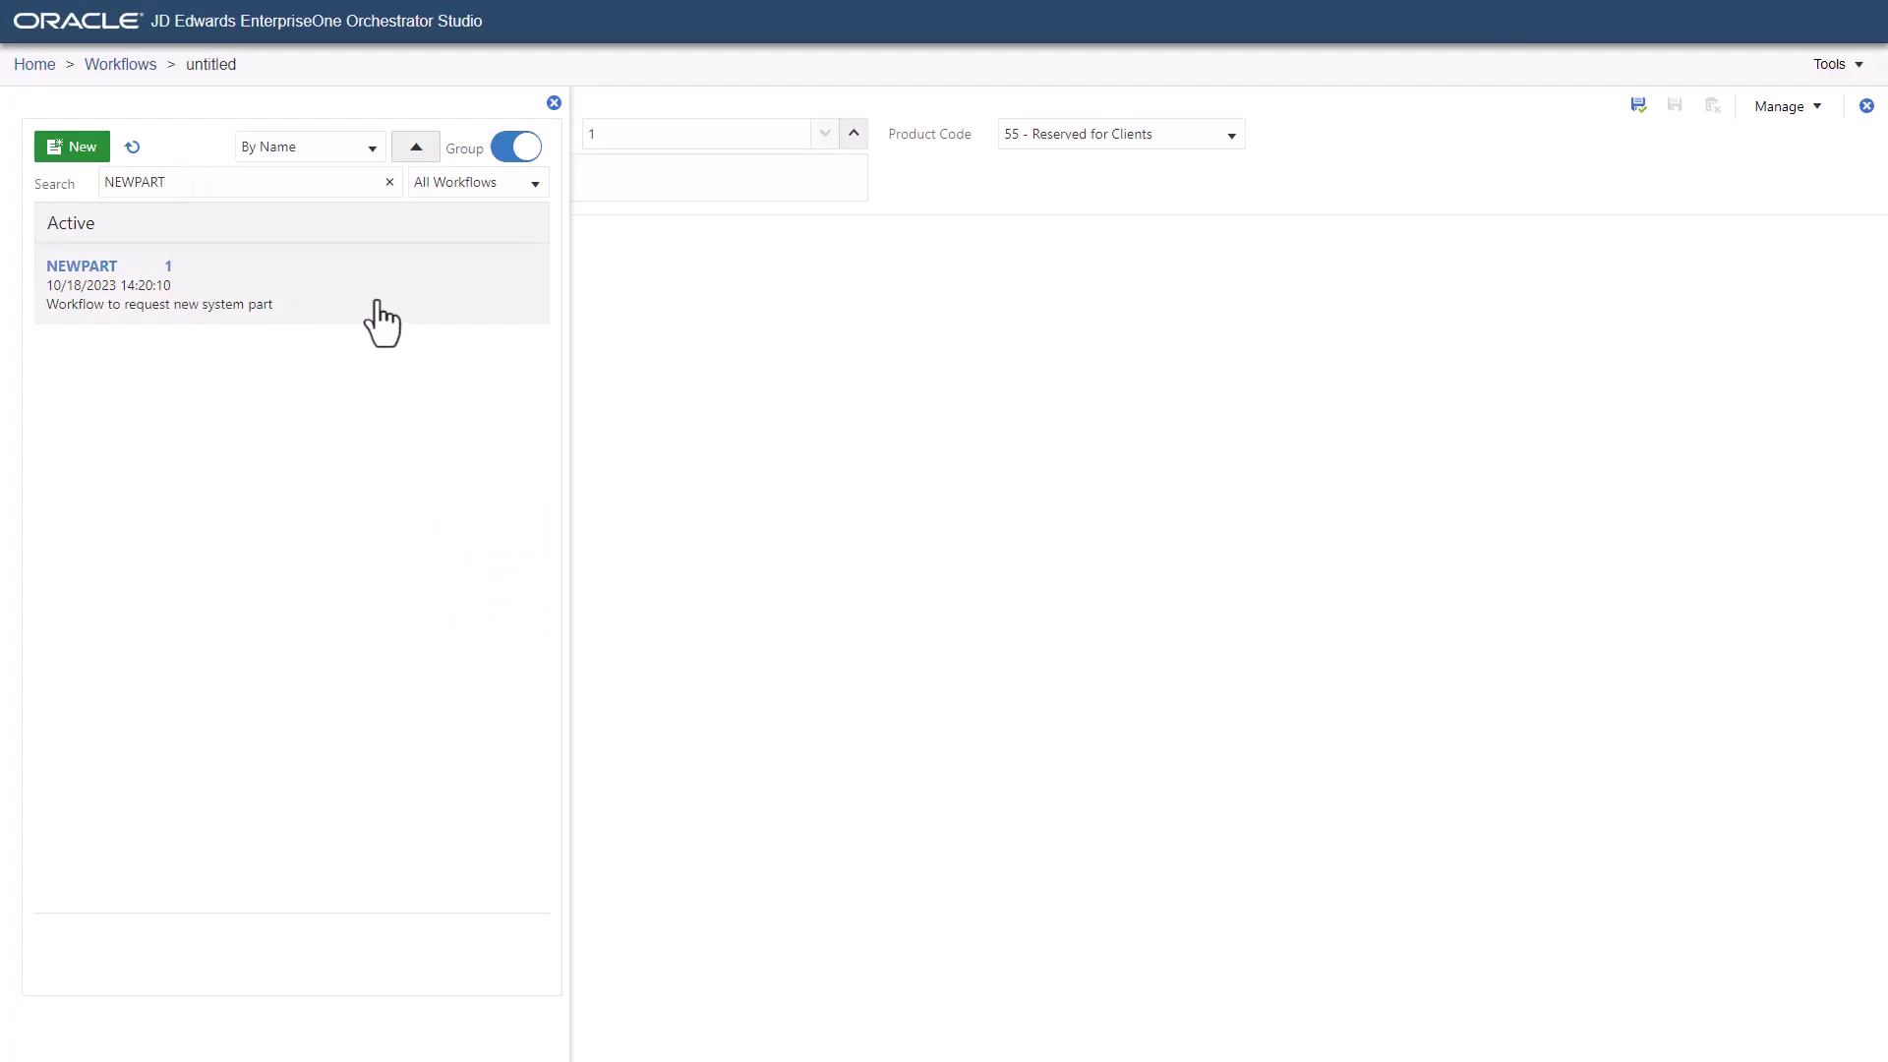
{"action": "left_click", "coordinate": [382, 323]}
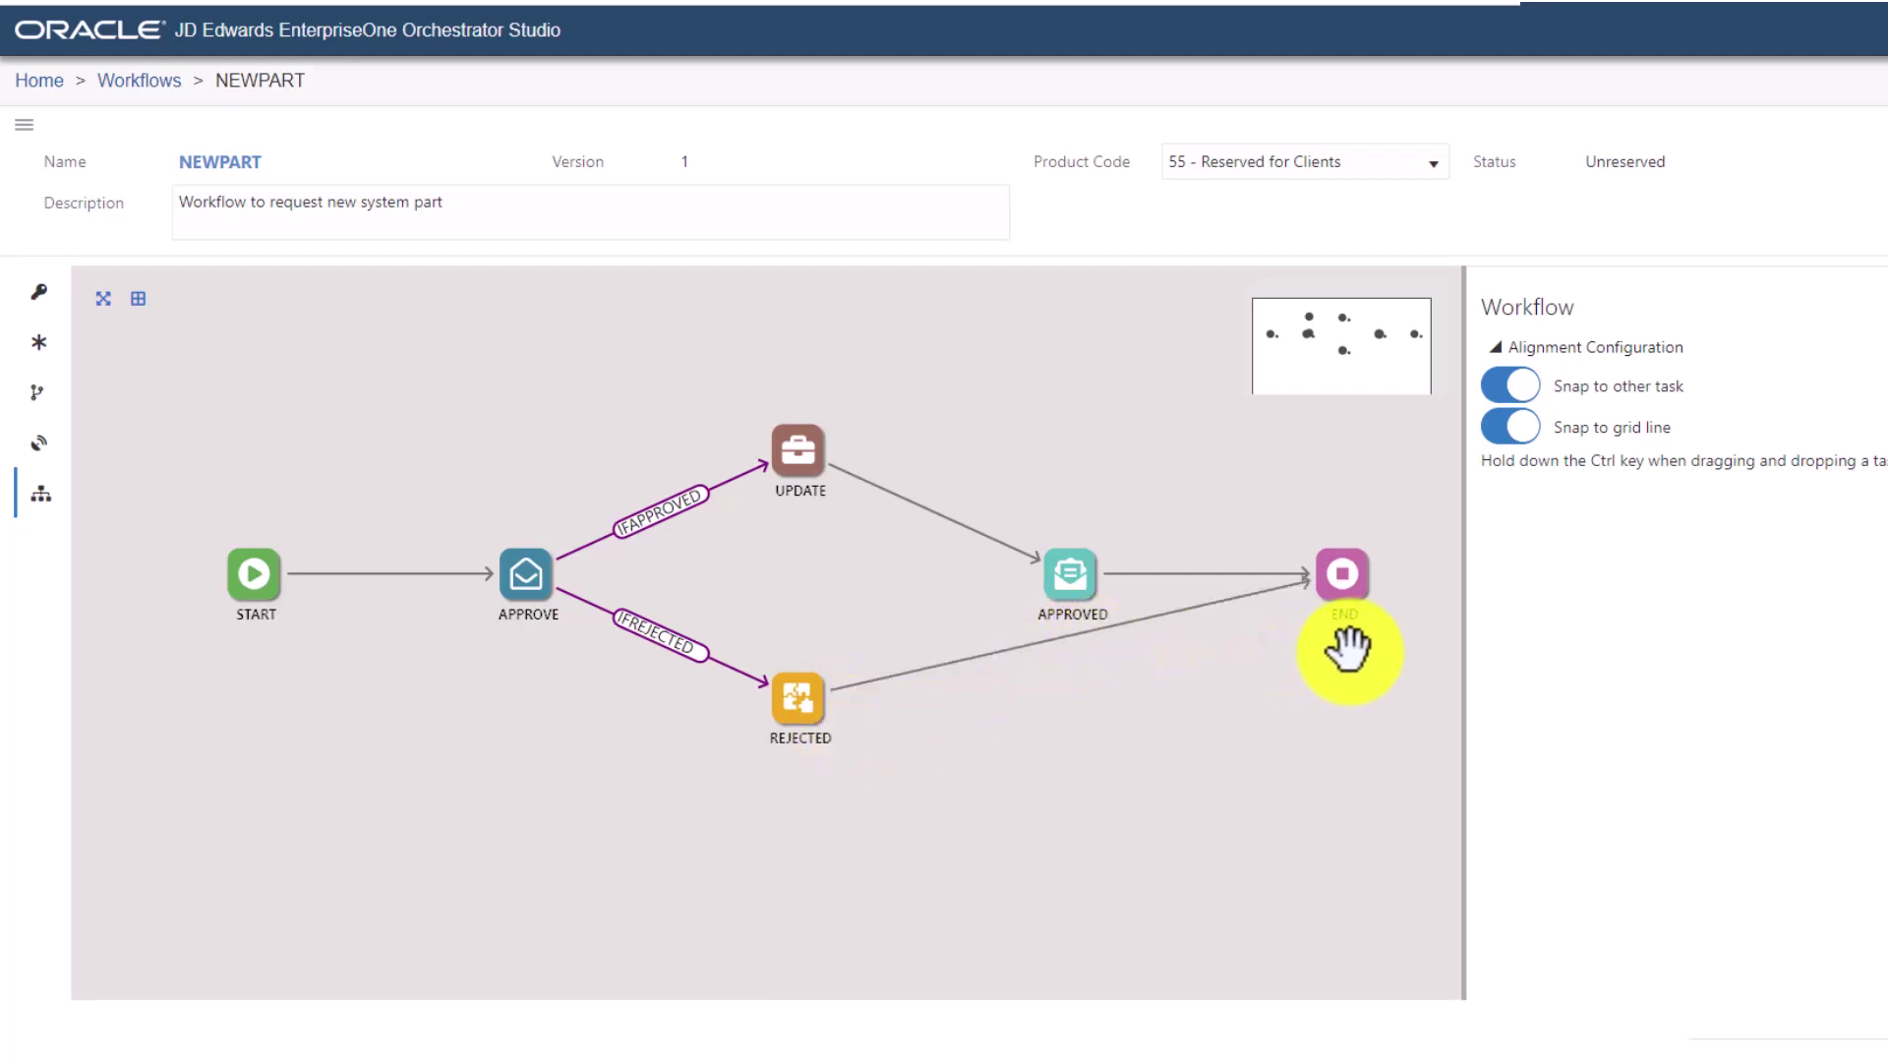
Apply the NEWPART process filter and expand NEWPART / 1 to list its four instances.
{"action": "type", "text": "EW"}
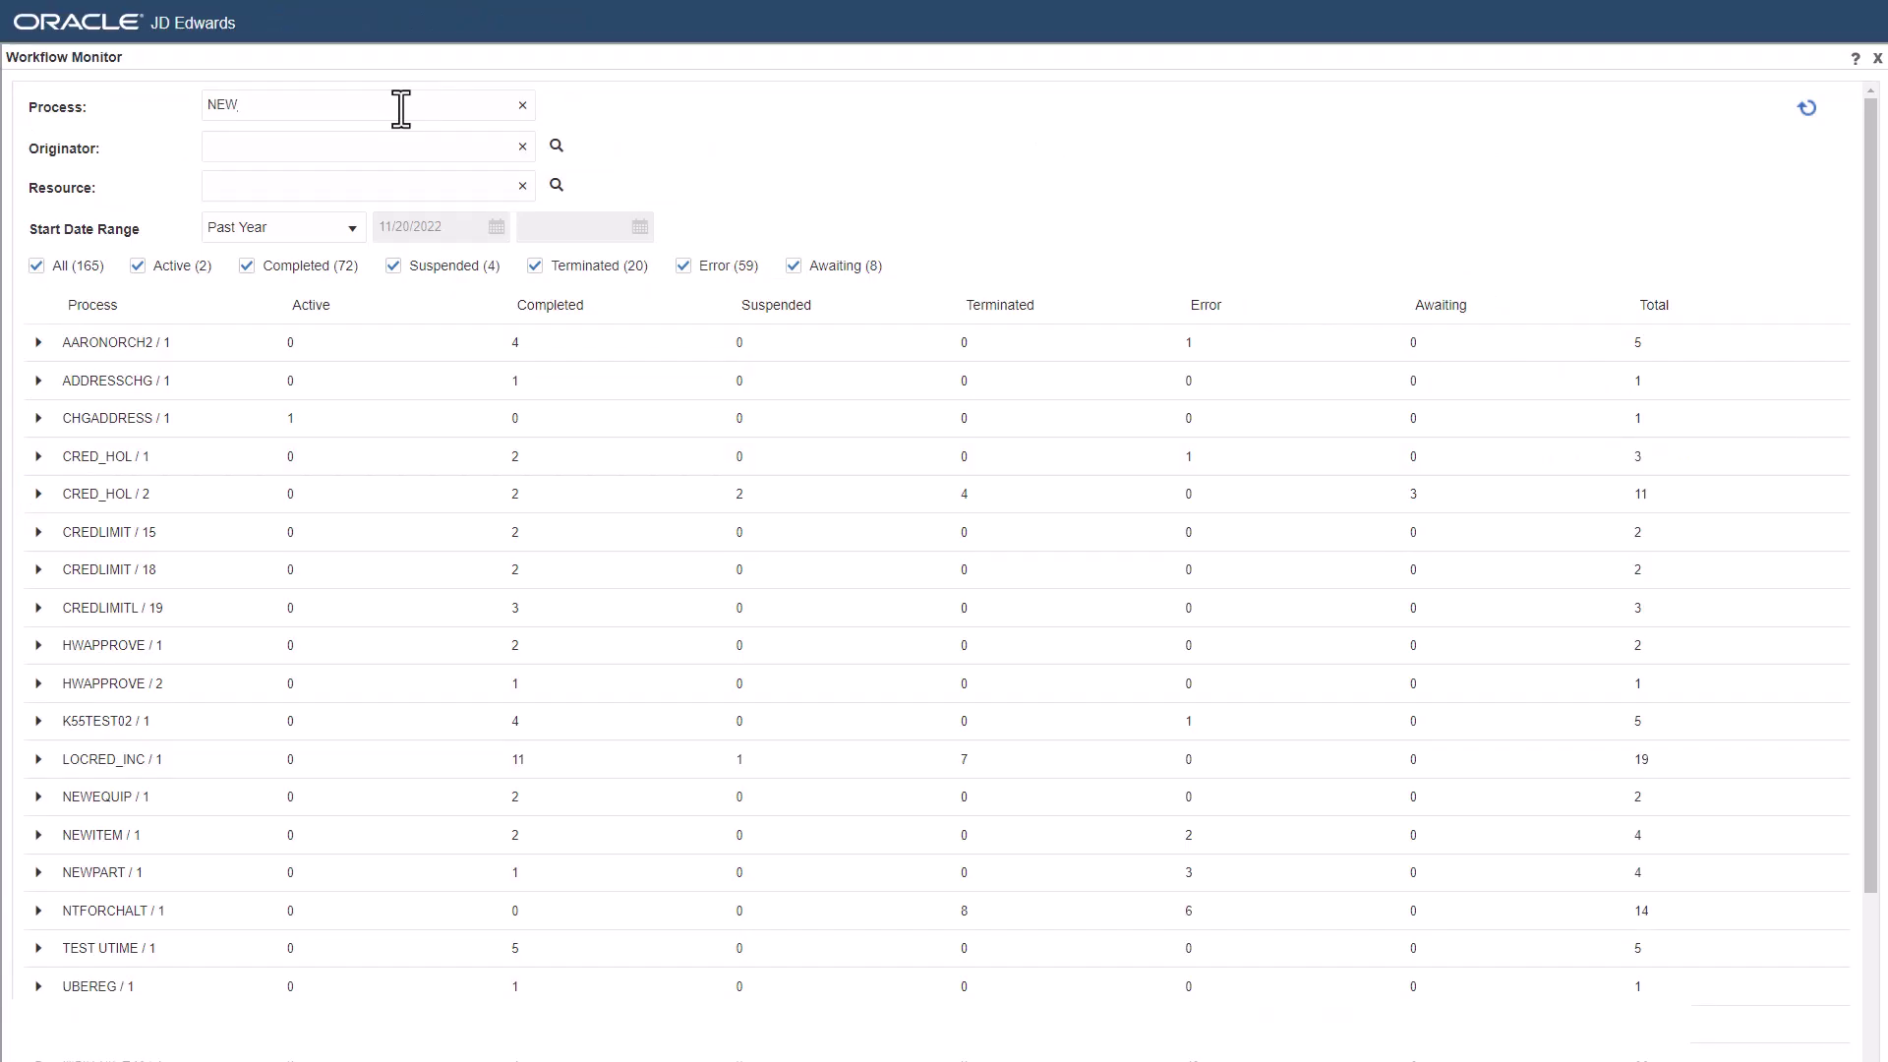
{"action": "type", "text": "PART"}
{"action": "key", "text": "Return"}
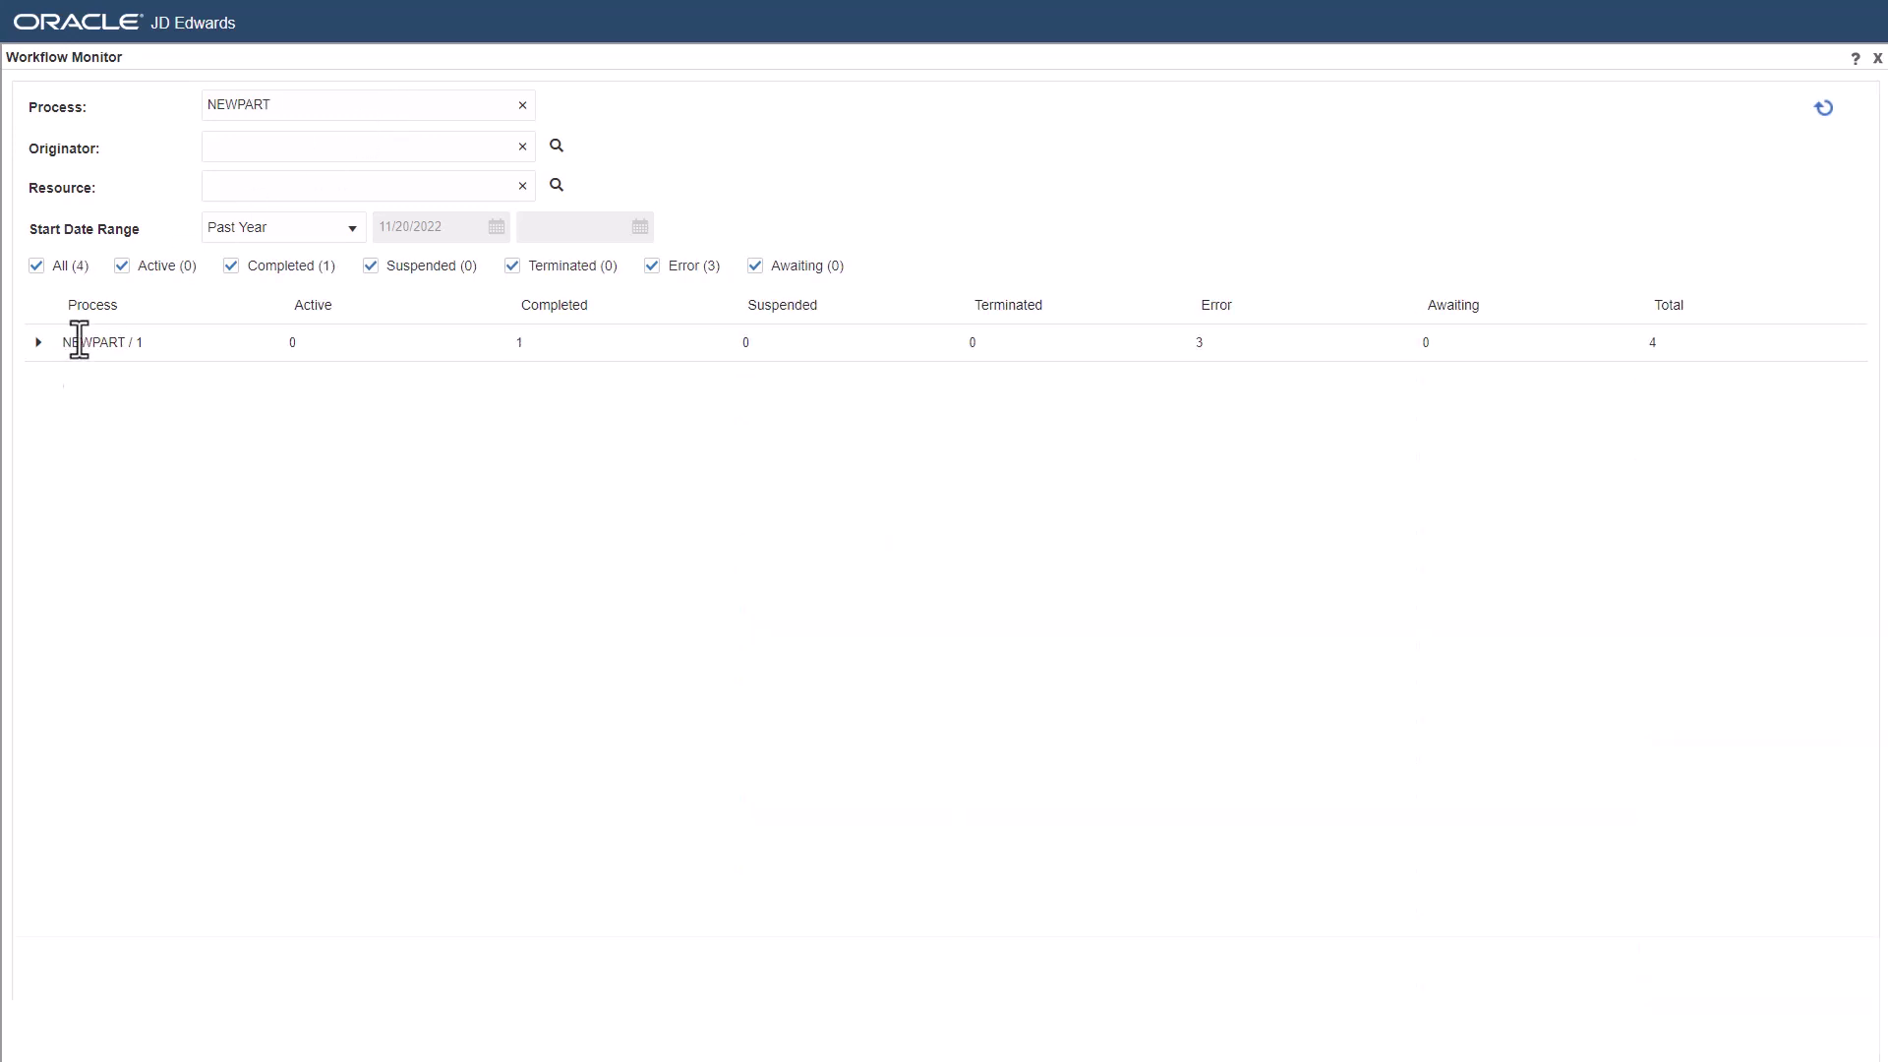
{"action": "left_click", "coordinate": [39, 346]}
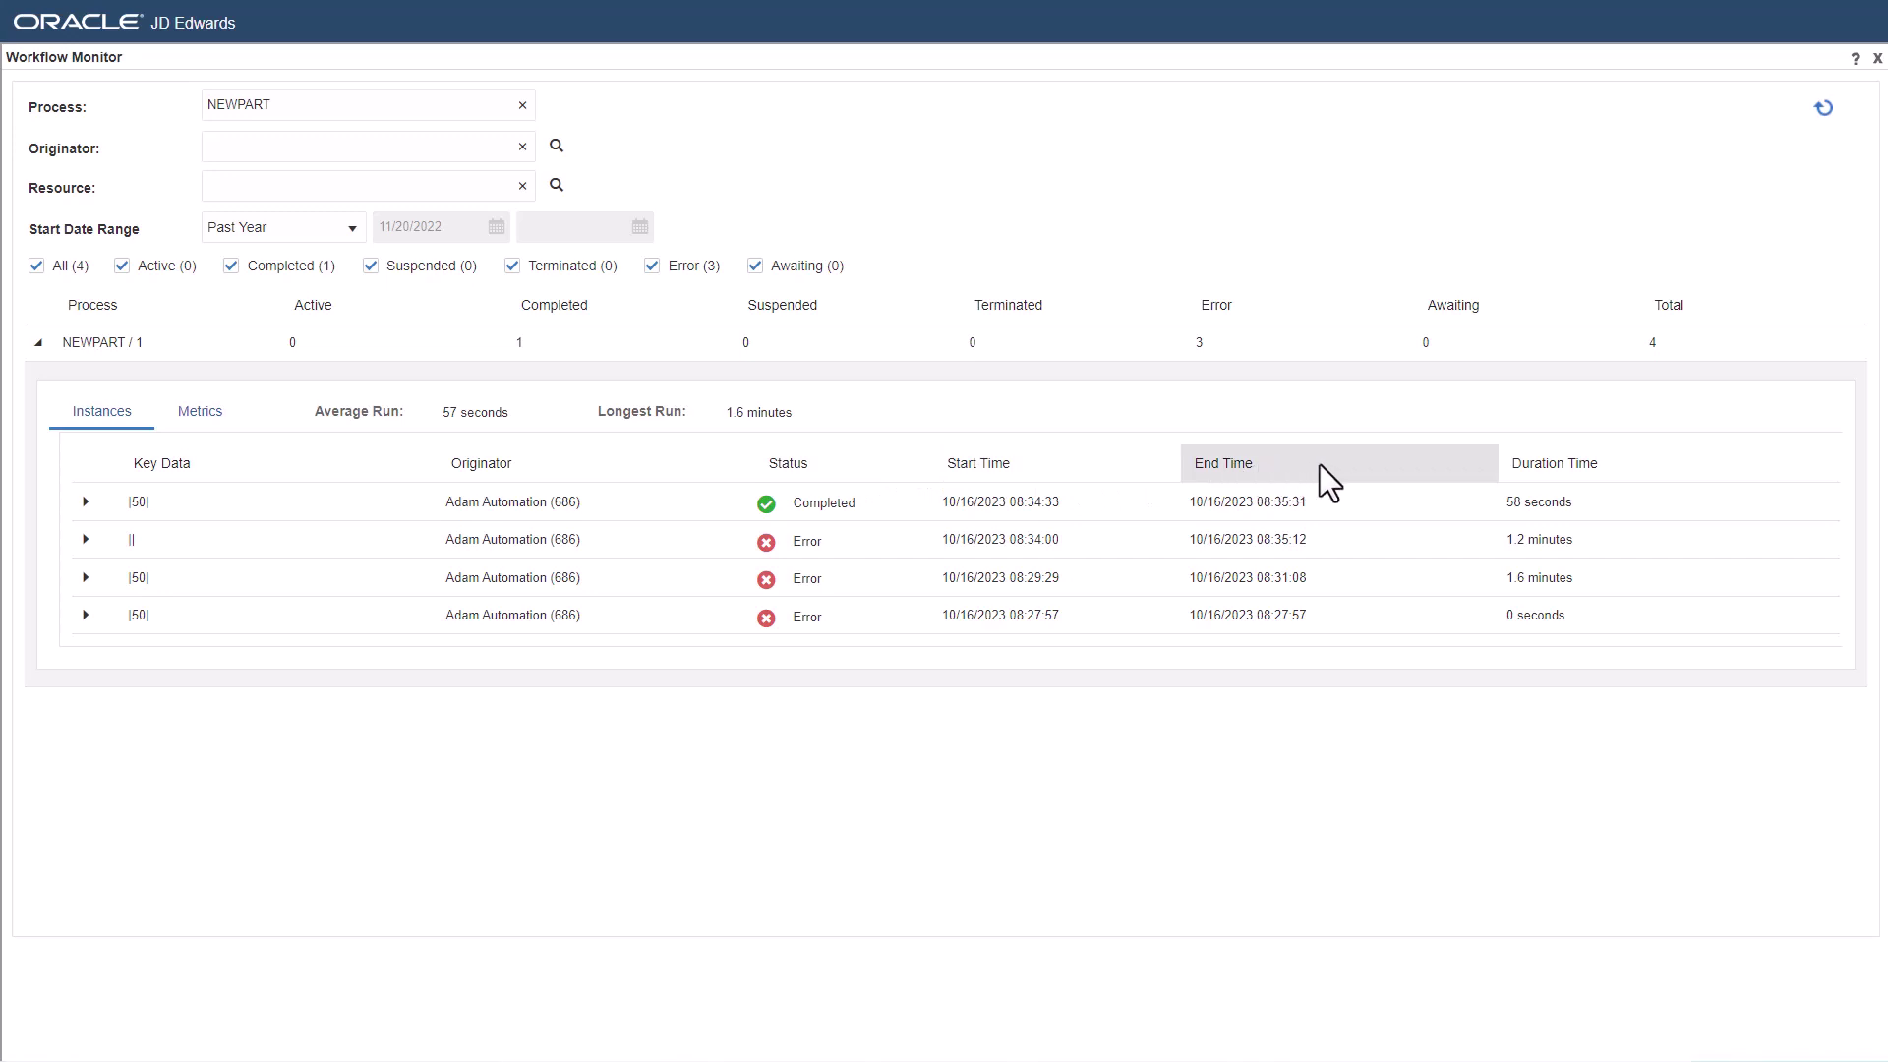
Review the completed instance's task timeline, then display the NEWPART running-time and per-task metrics charts.
{"action": "left_click", "coordinate": [117, 517]}
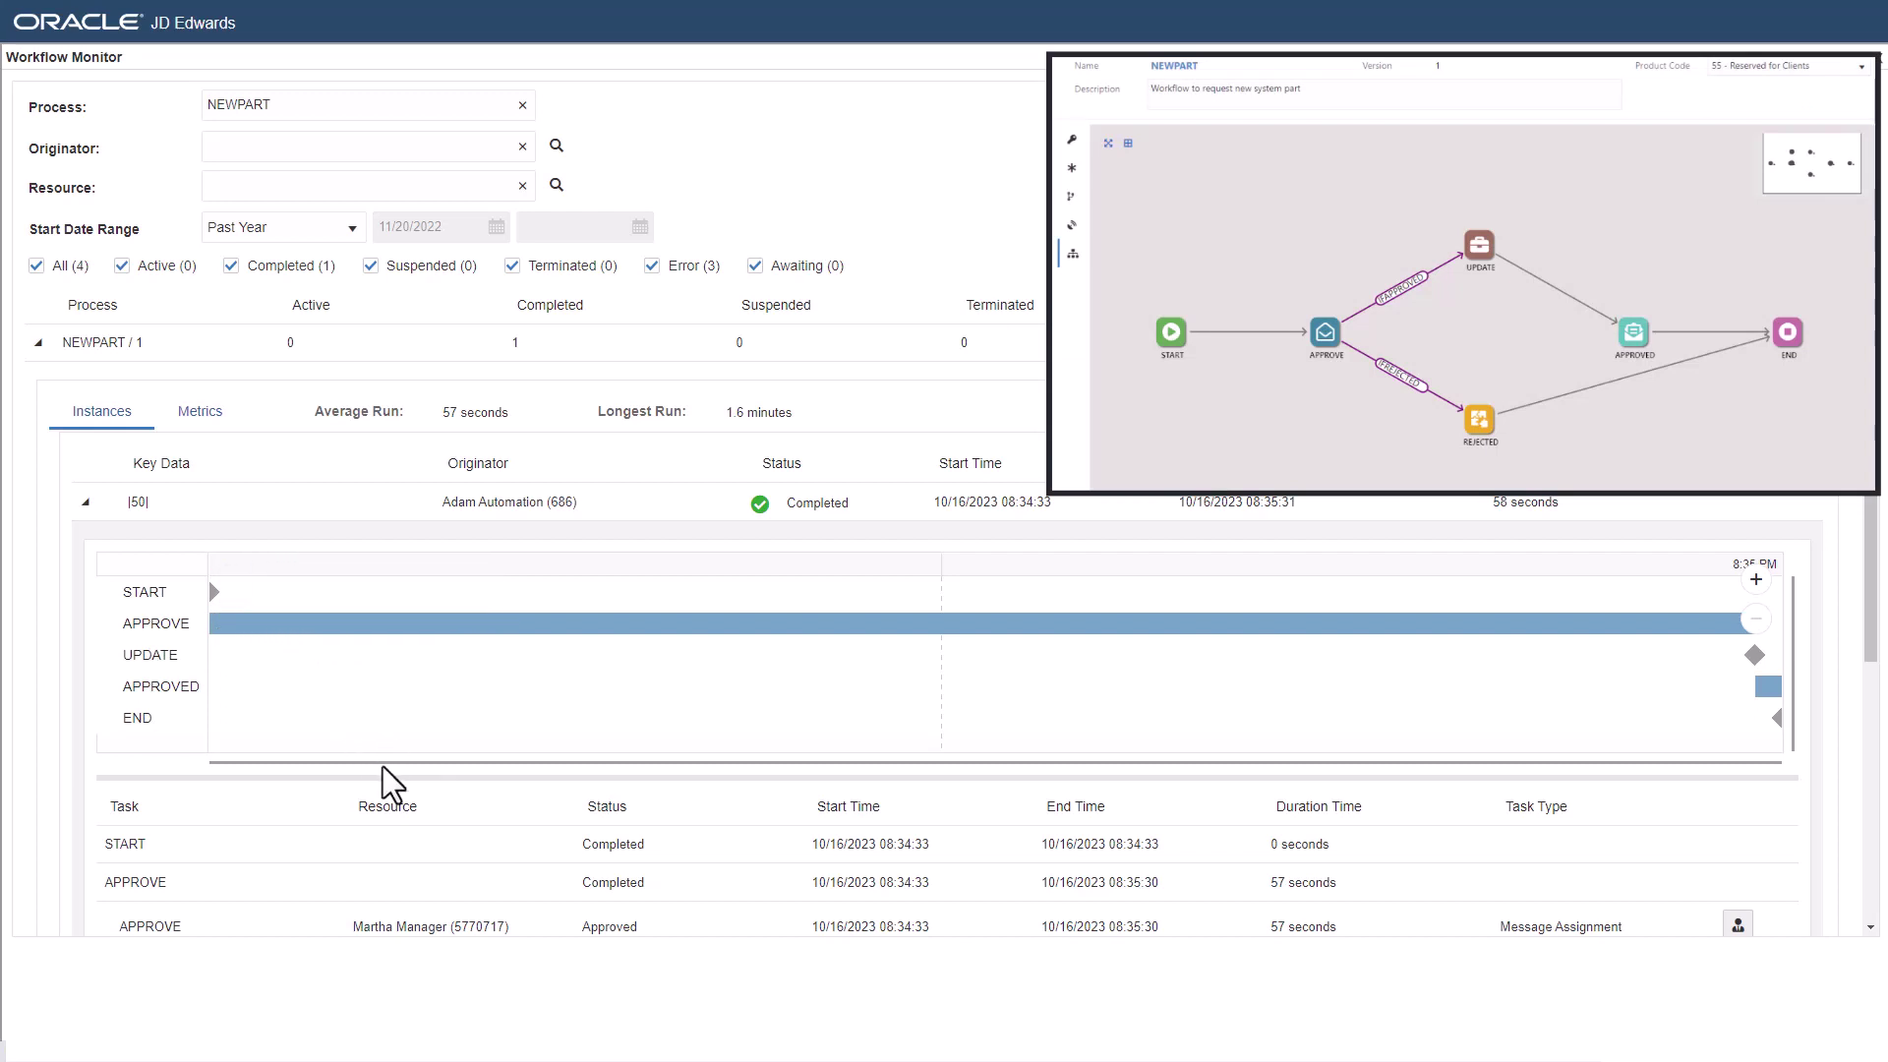
{"action": "mouse_move", "coordinate": [1378, 620]}
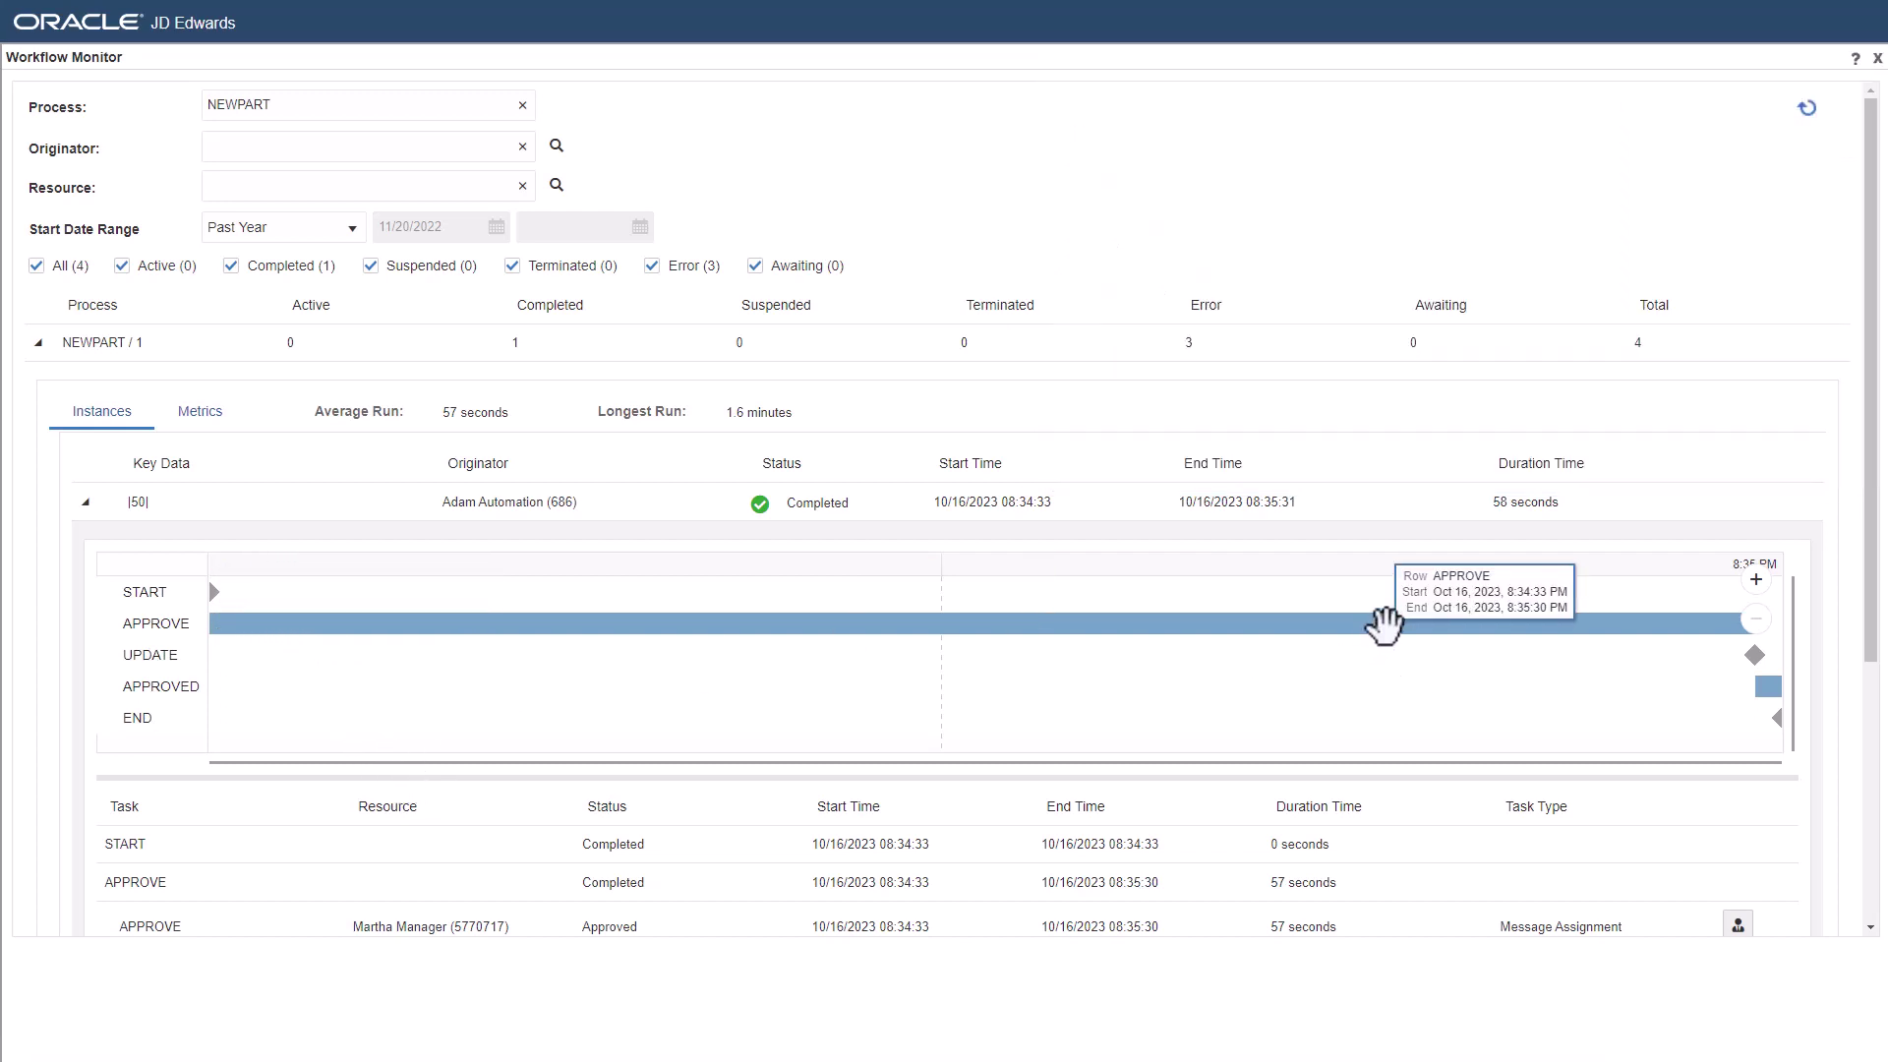
{"action": "mouse_move", "coordinate": [1767, 669]}
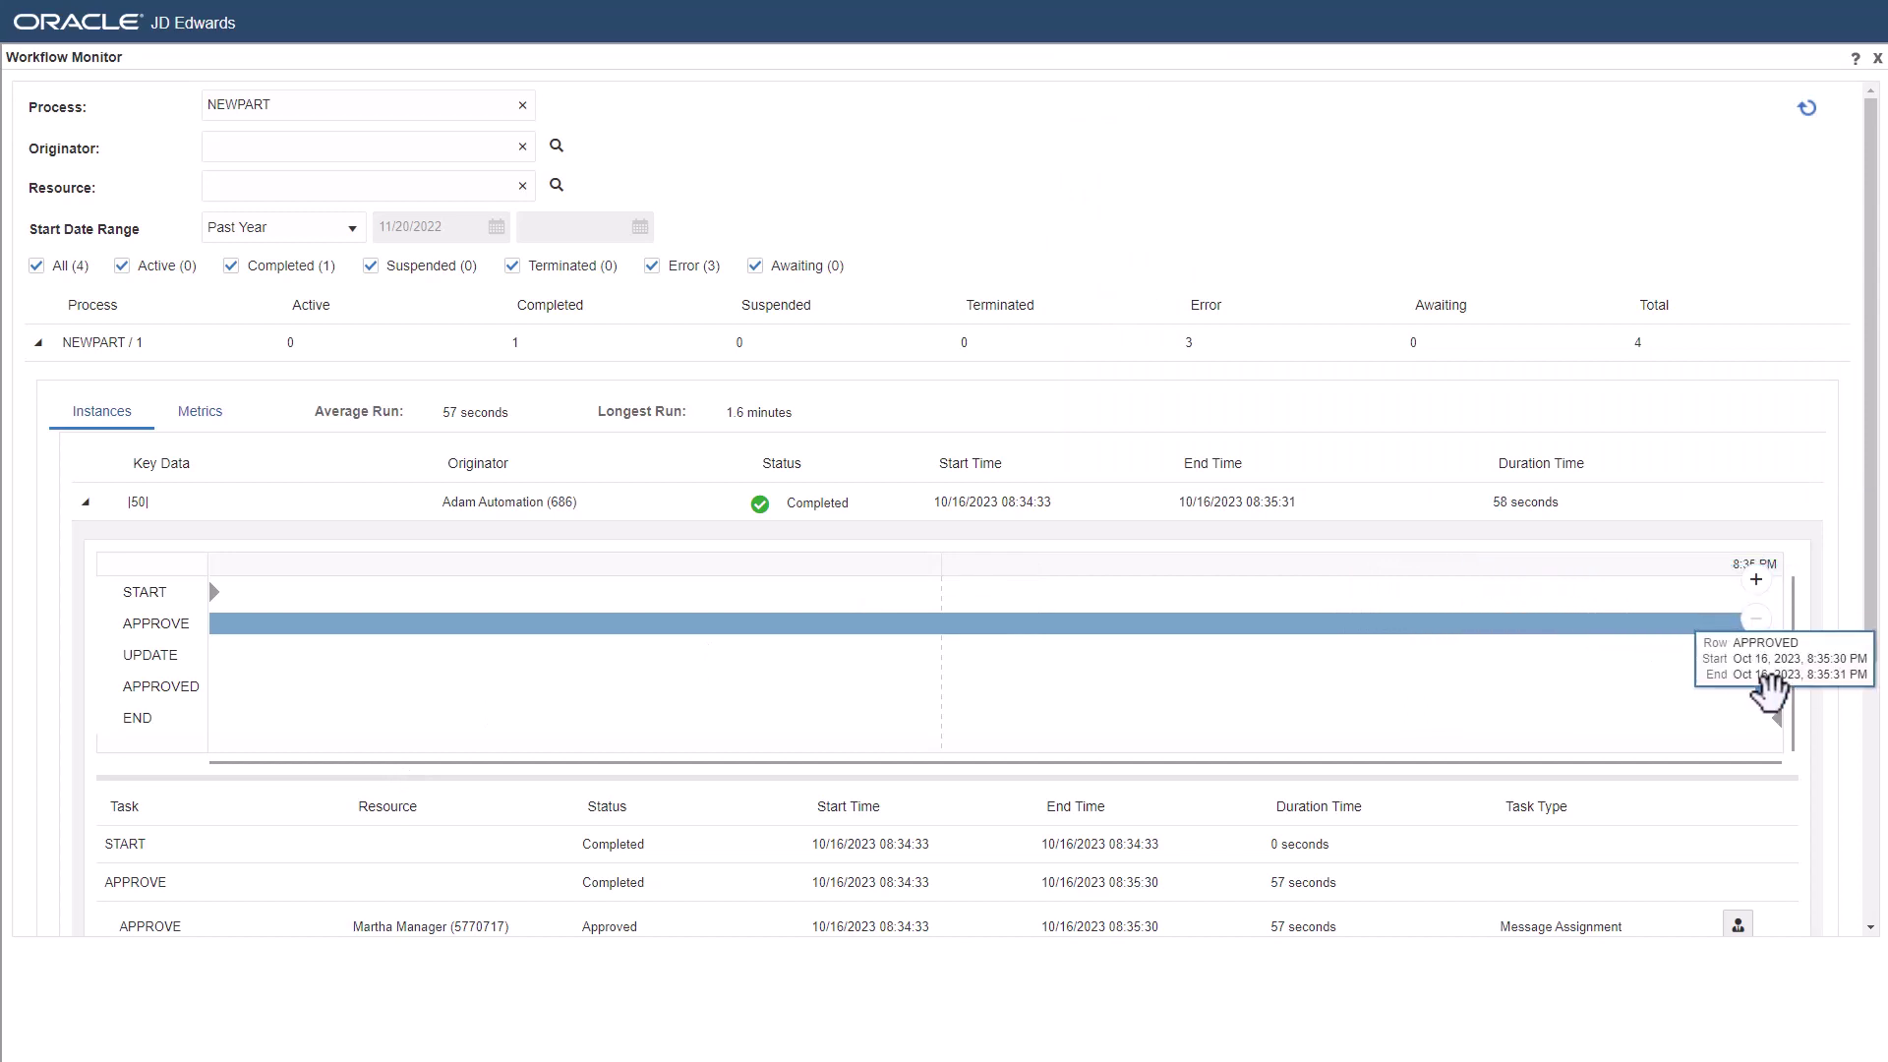
{"action": "scroll", "coordinate": [649, 560], "scroll_direction": "down", "scroll_amount": 3}
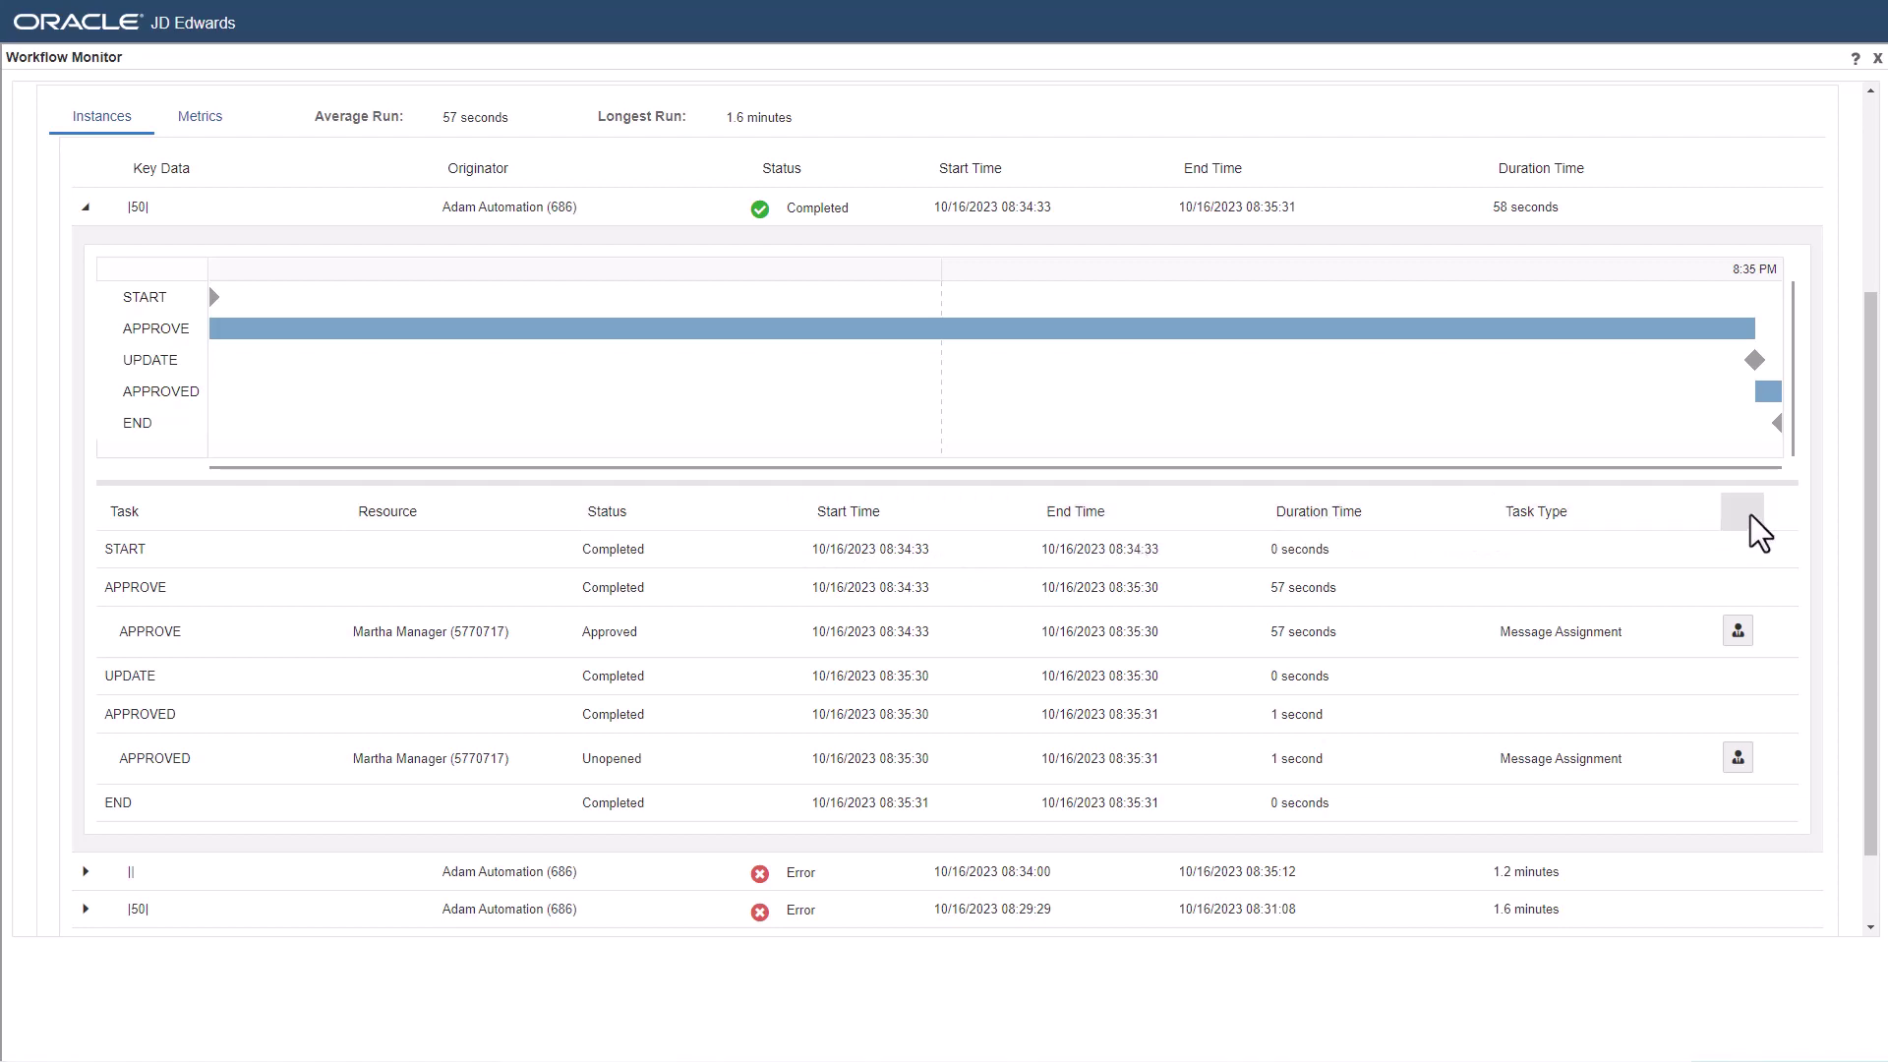
{"action": "left_click", "coordinate": [220, 122]}
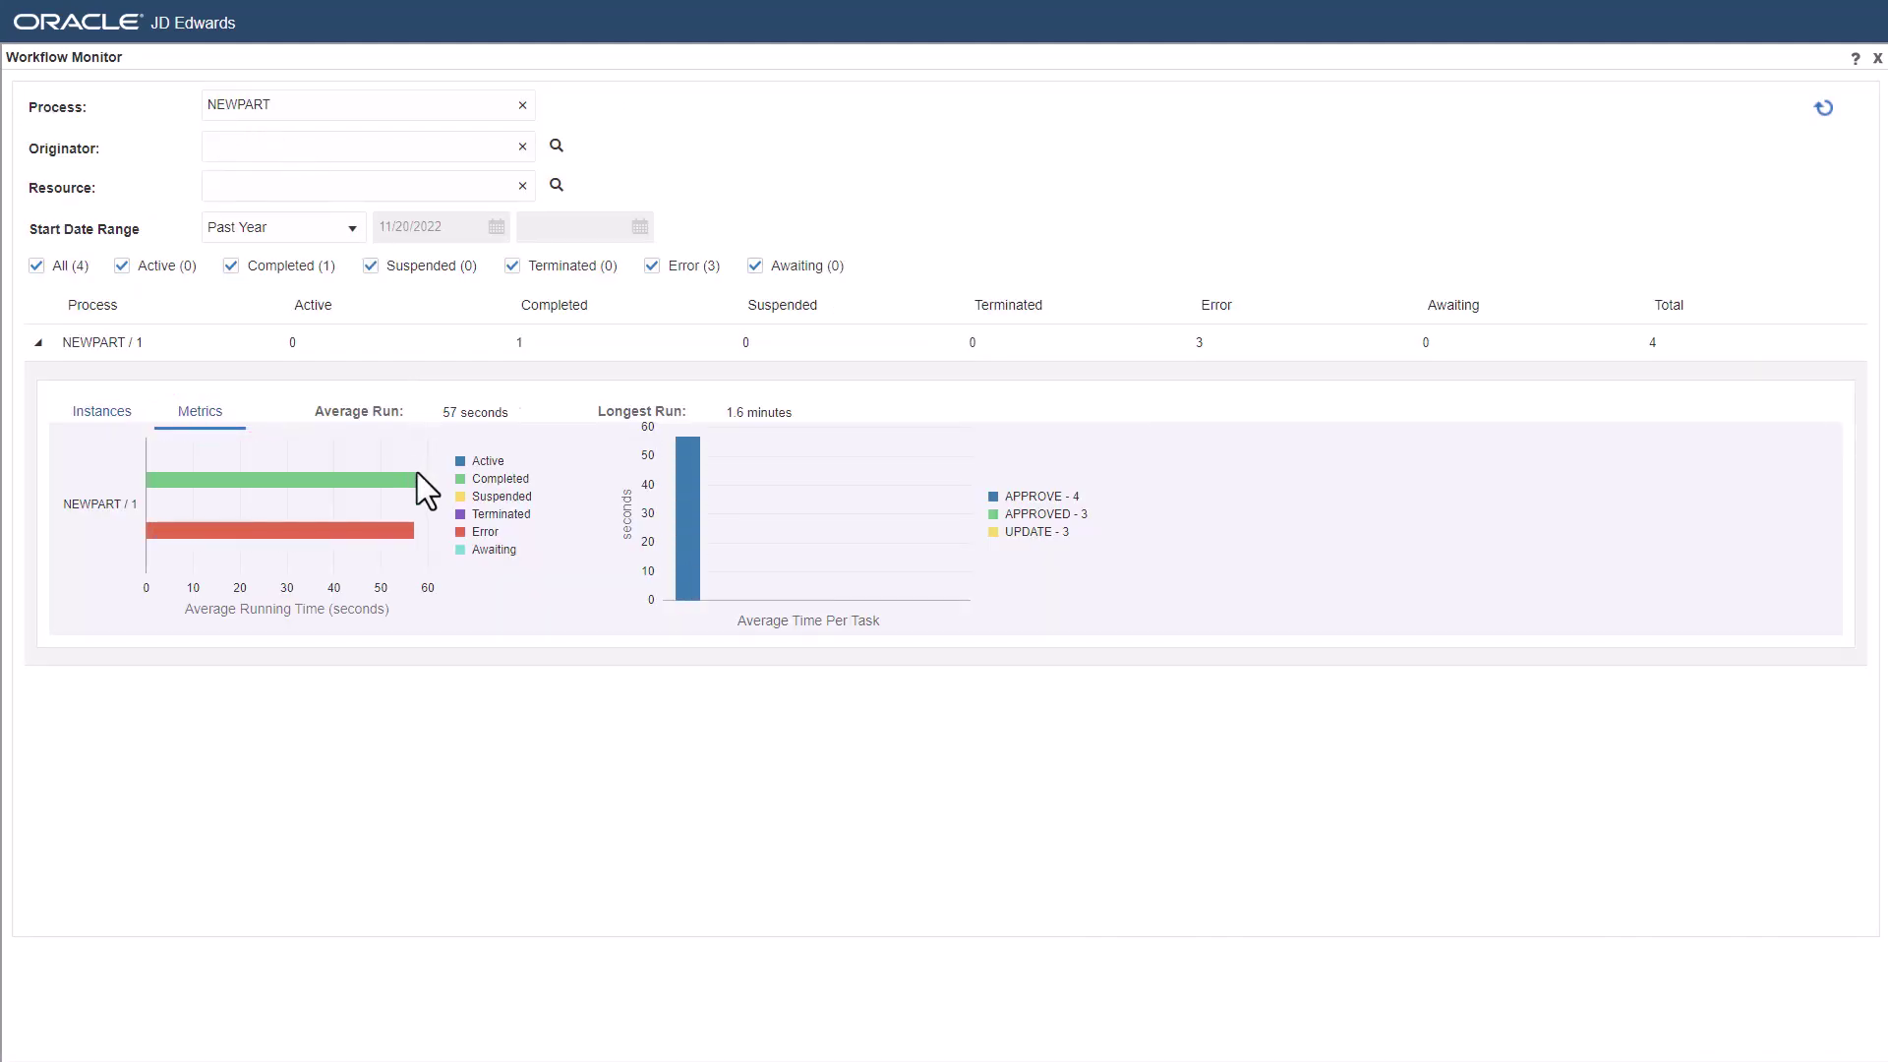
{"action": "mouse_move", "coordinate": [391, 482]}
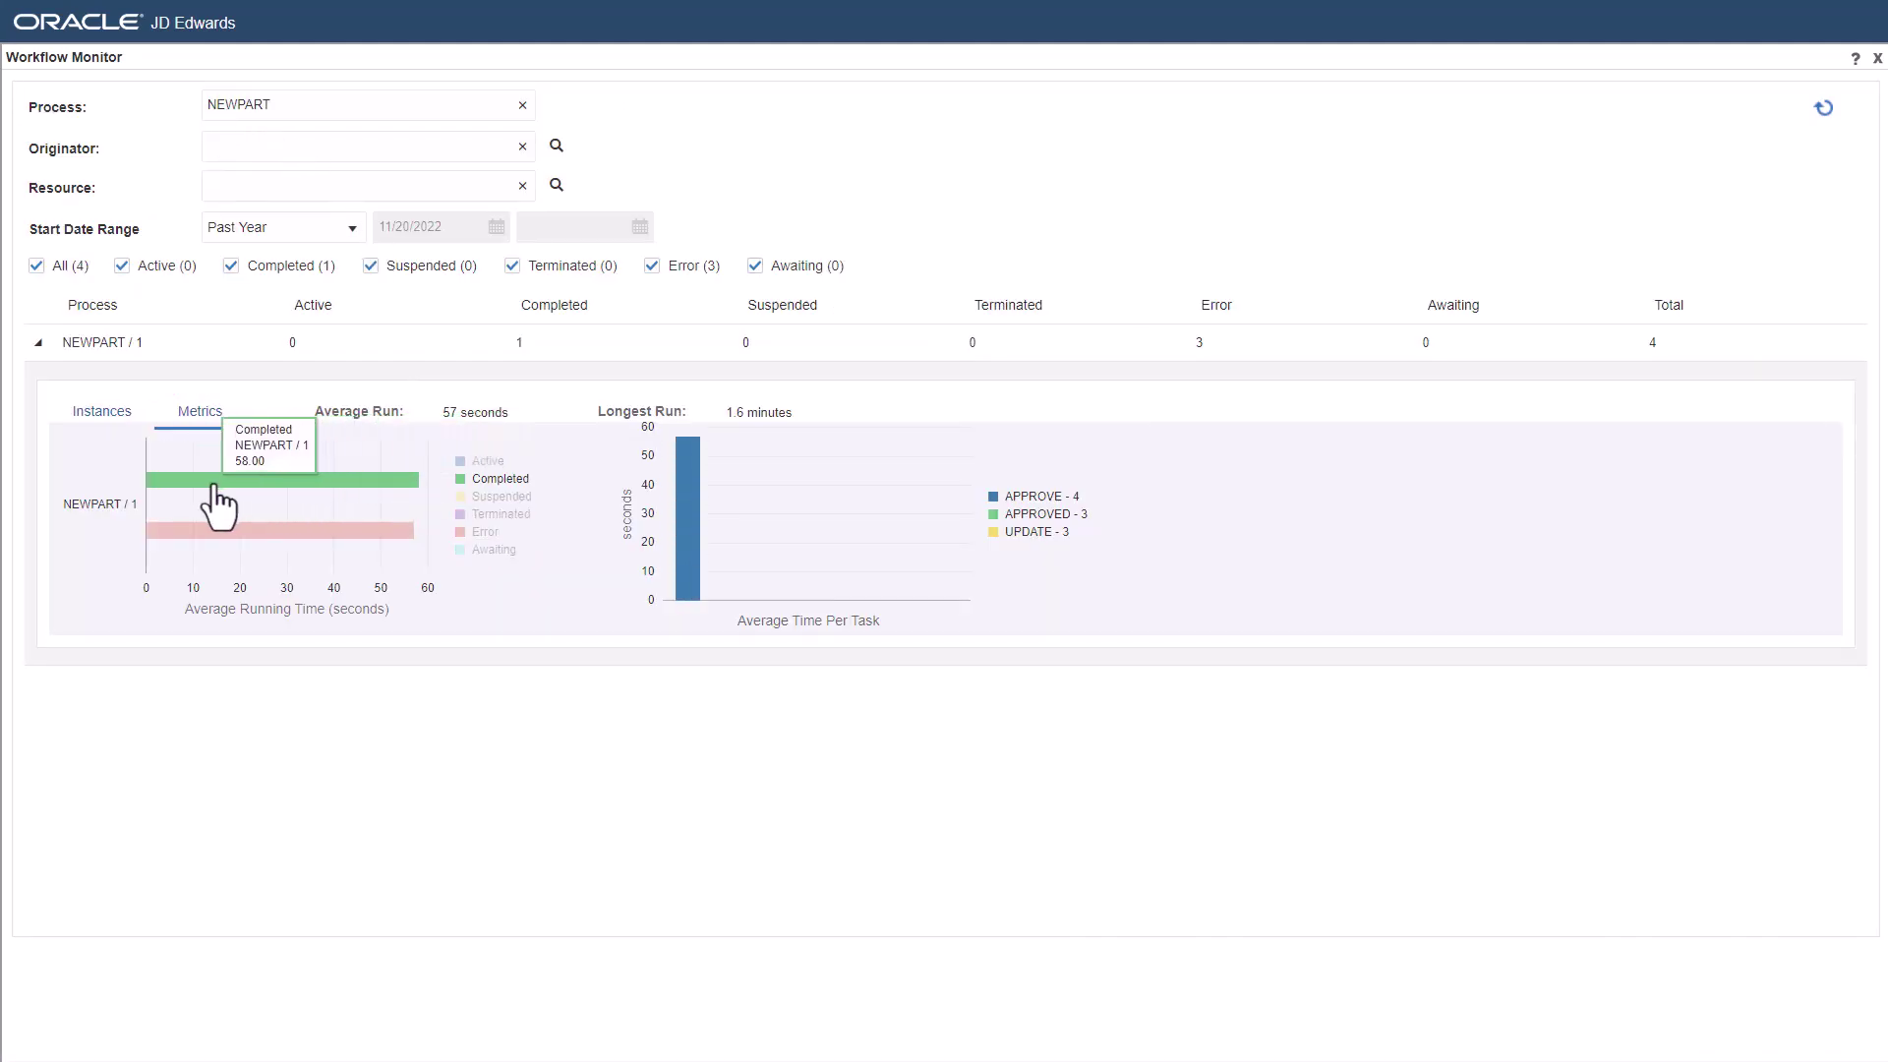
{"action": "mouse_move", "coordinate": [284, 538]}
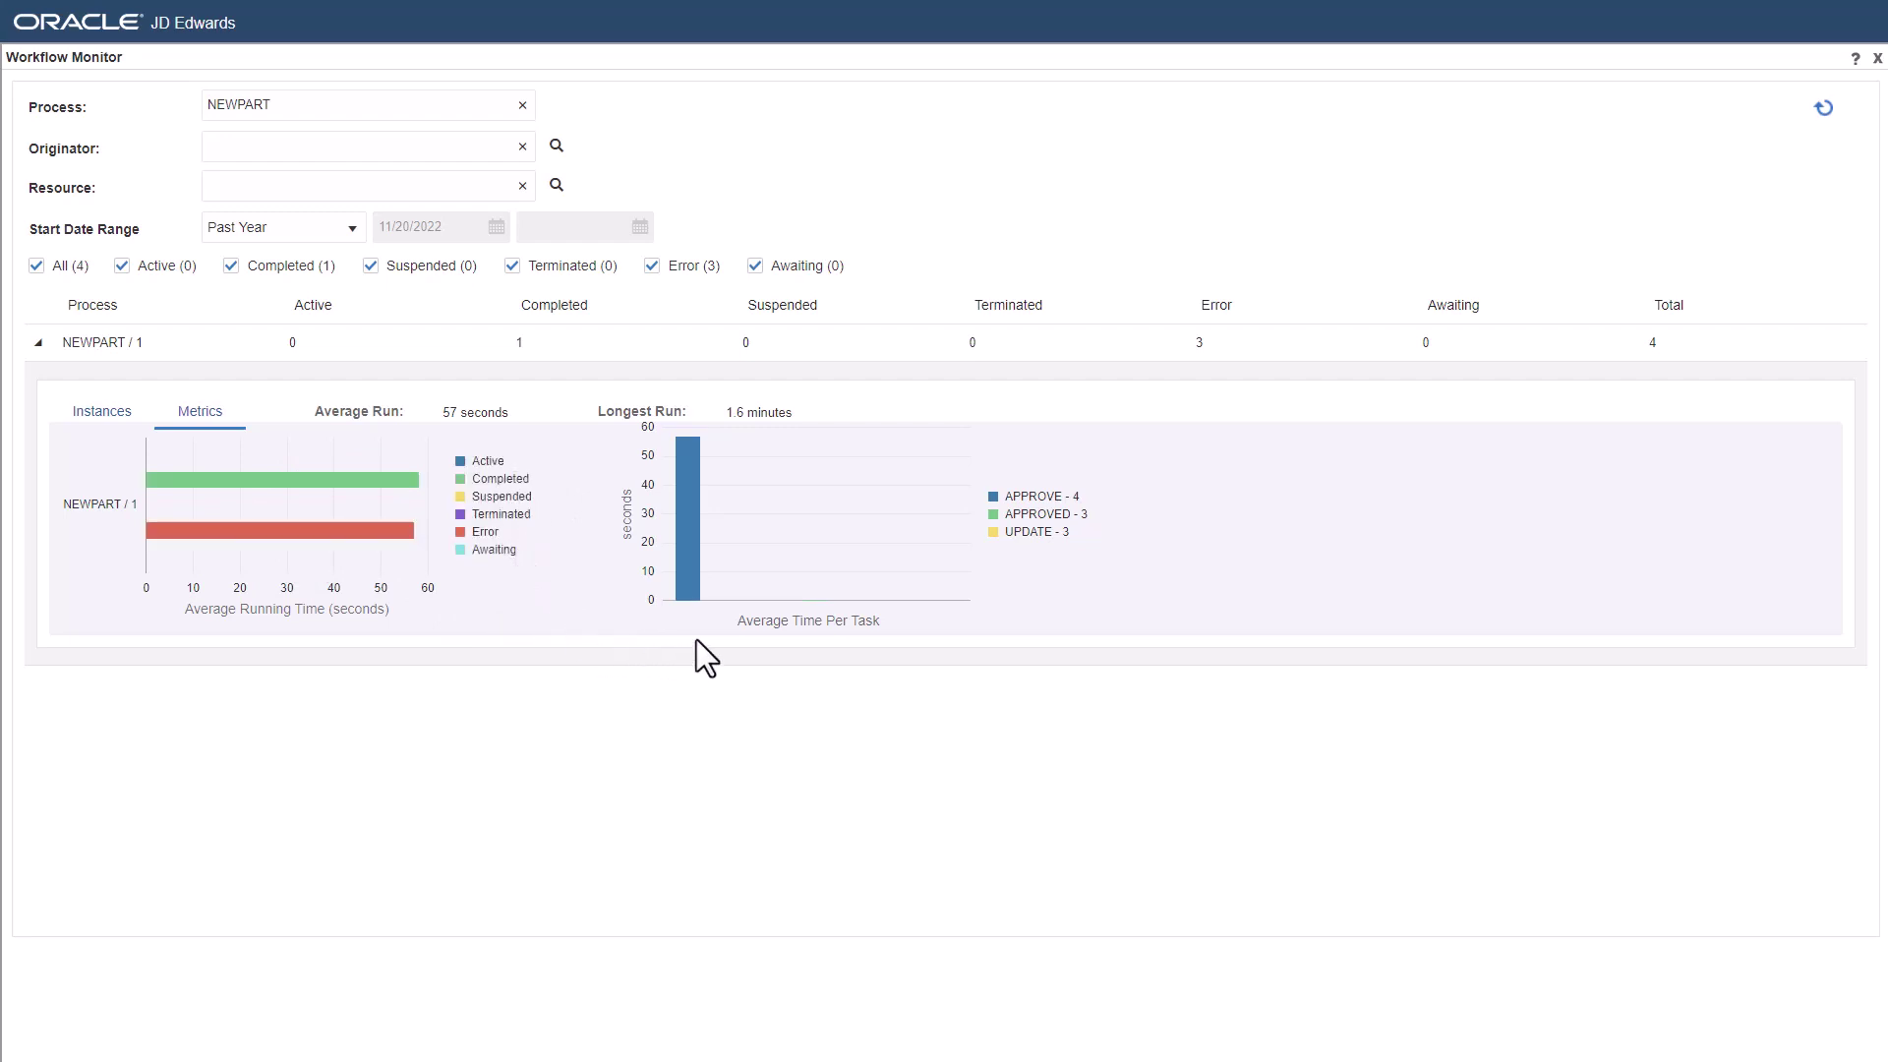
Return to the NEWPART instances list and expand the errored instance's Gantt timeline.
{"action": "mouse_move", "coordinate": [693, 590]}
{"action": "left_click", "coordinate": [1337, 342]}
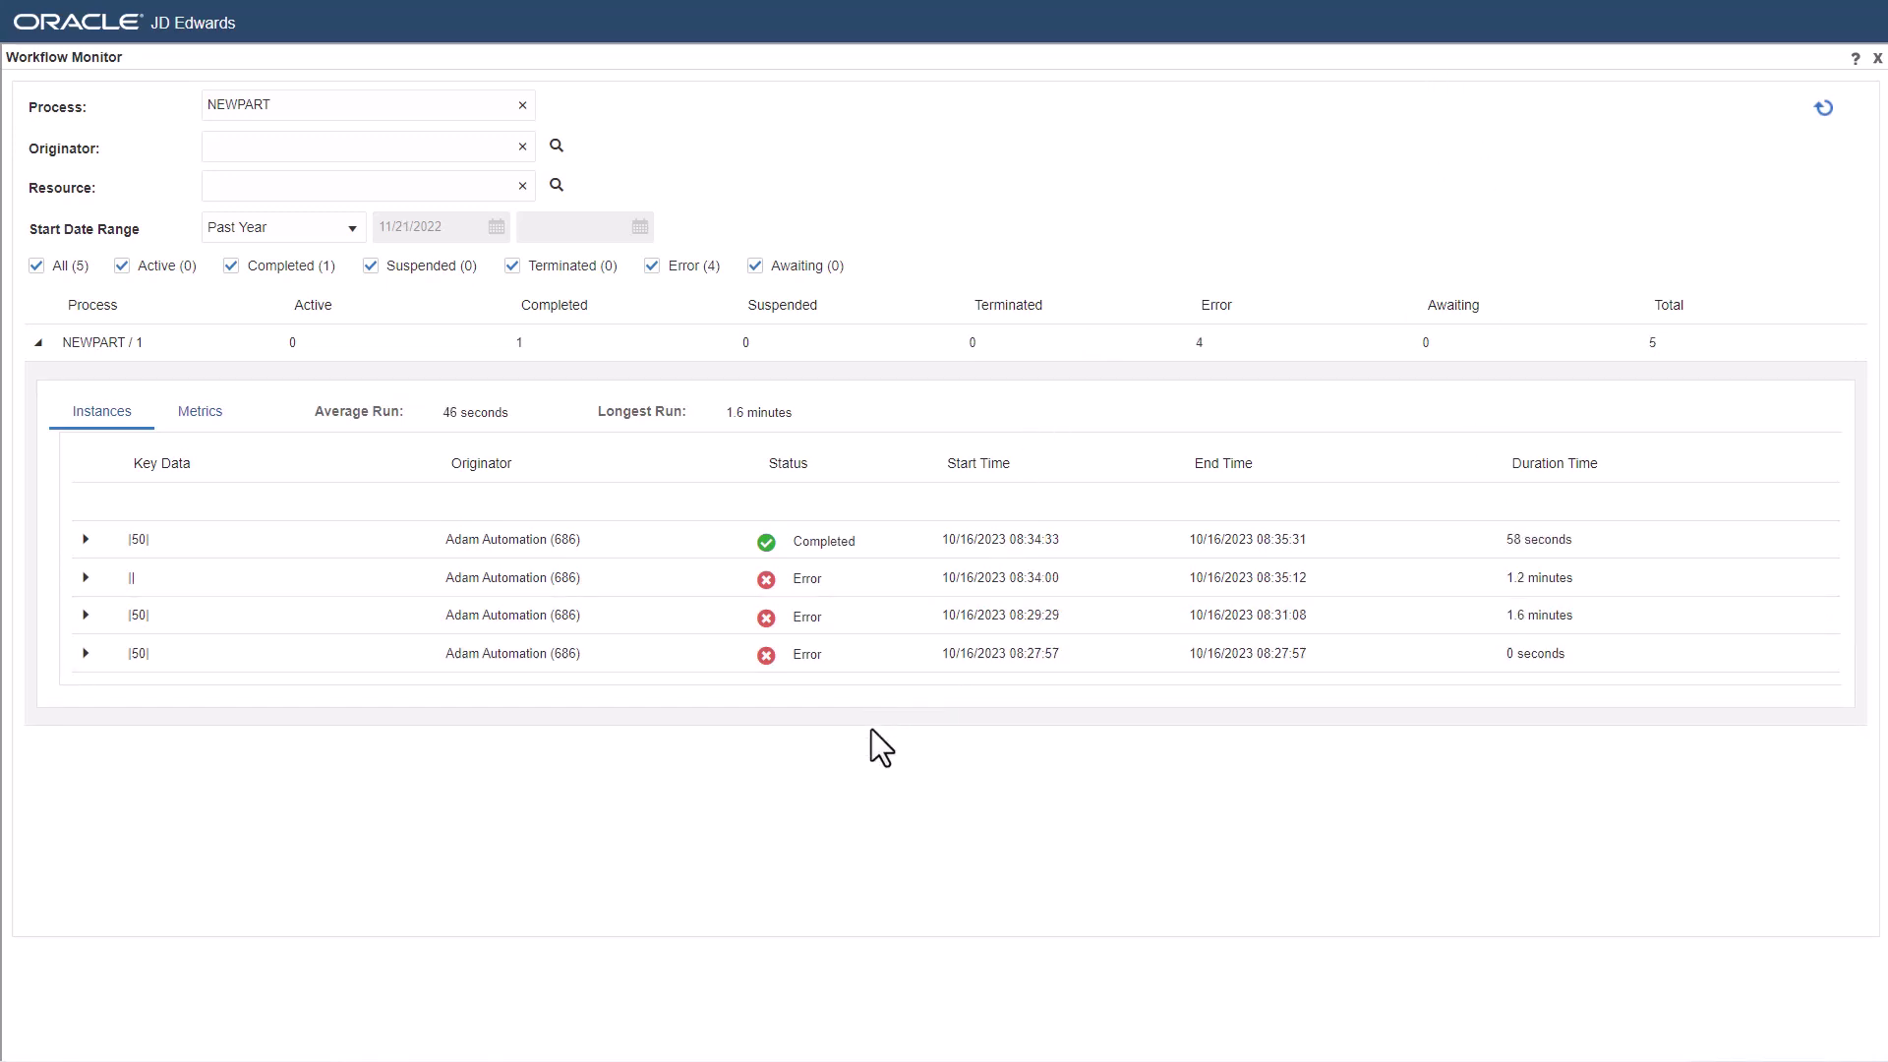
{"action": "left_click", "coordinate": [85, 578]}
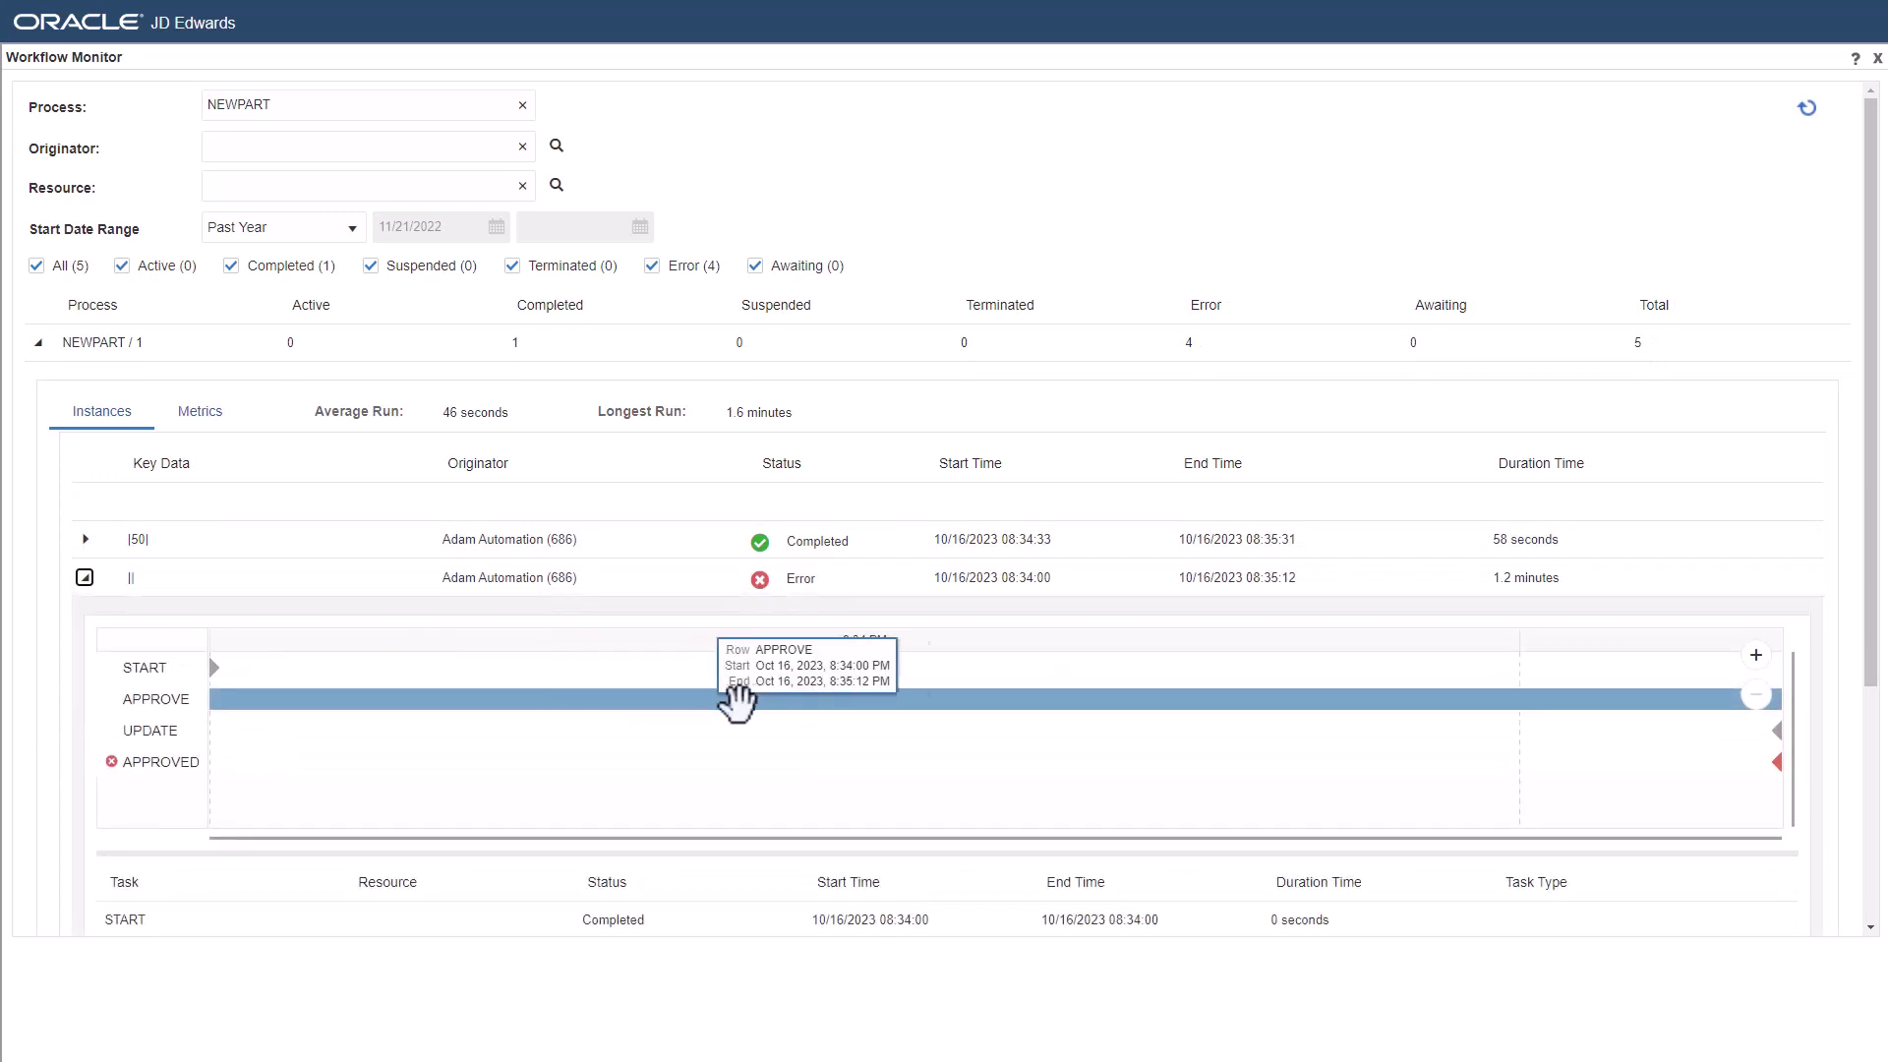
{"action": "scroll", "coordinate": [1858, 763], "scroll_direction": "down", "scroll_amount": 2}
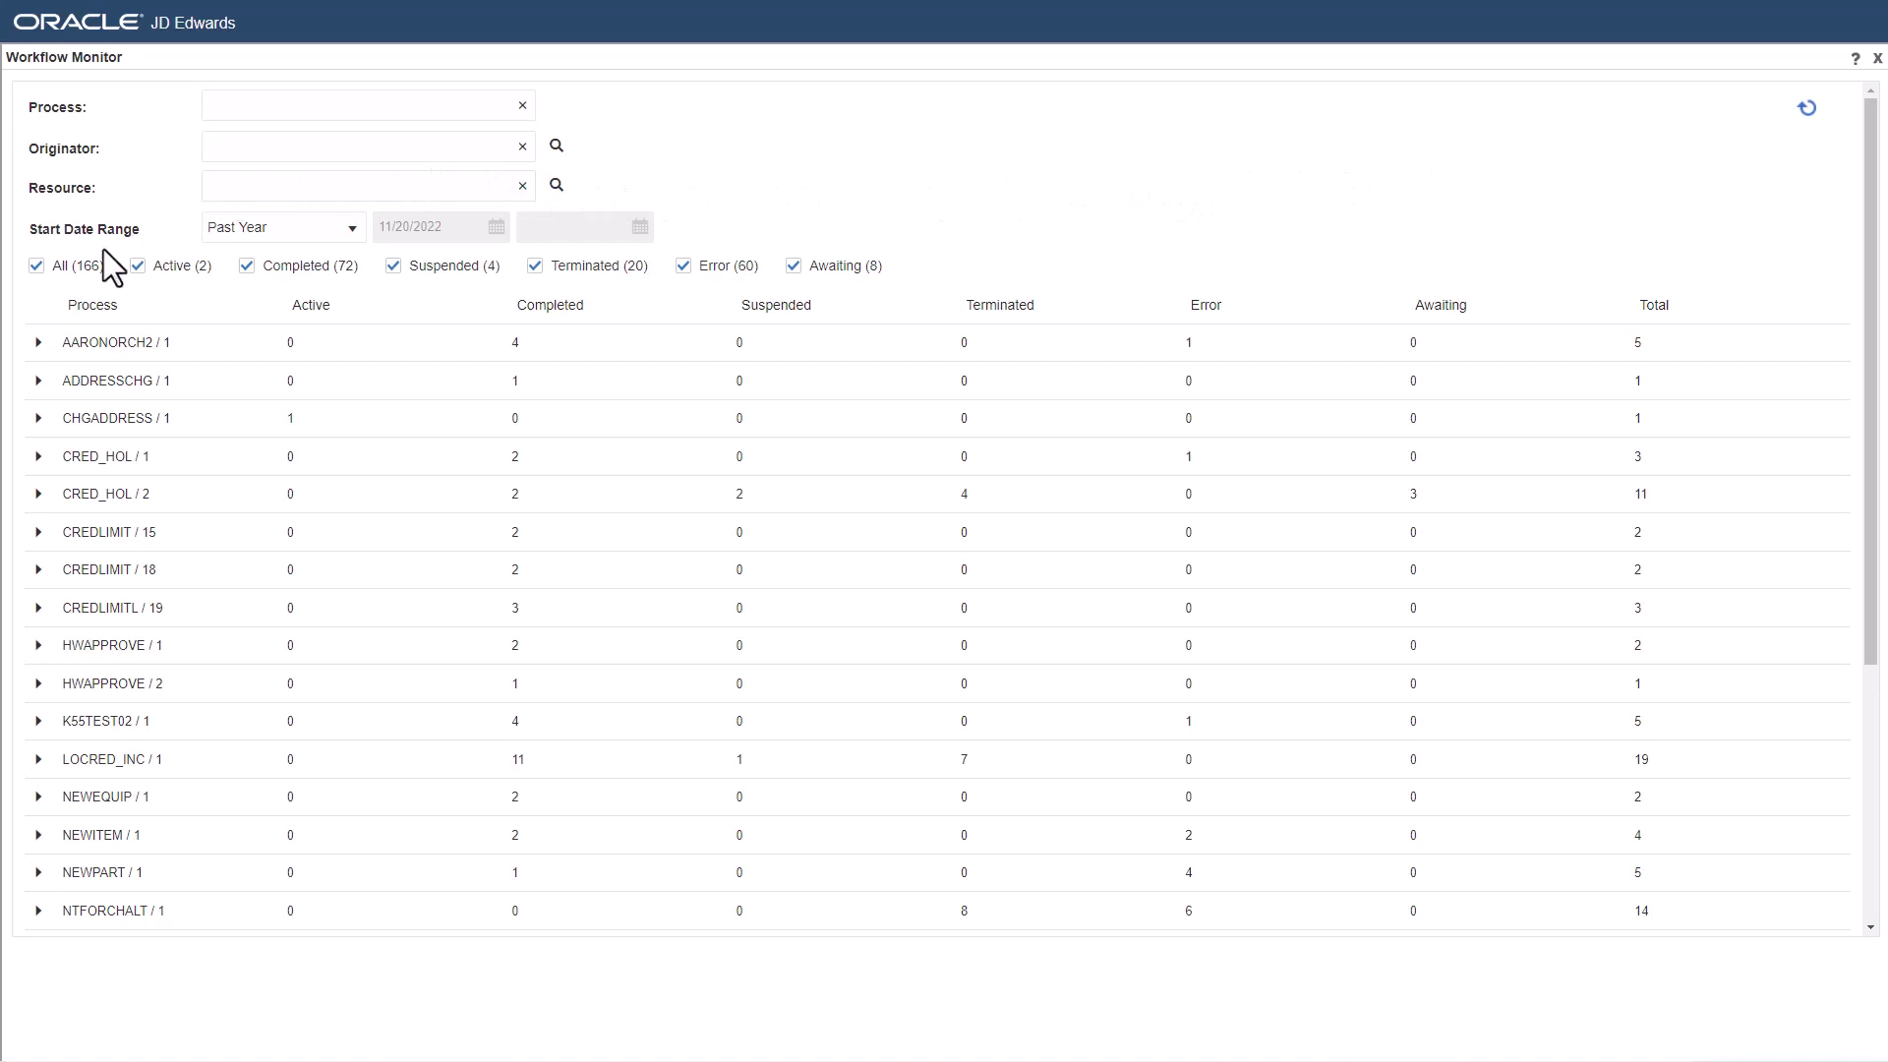
Limit the list to Active status, expand WFDEMOSAT / 2, and suspend its running instance.
{"action": "left_click", "coordinate": [43, 266]}
{"action": "left_click", "coordinate": [121, 267]}
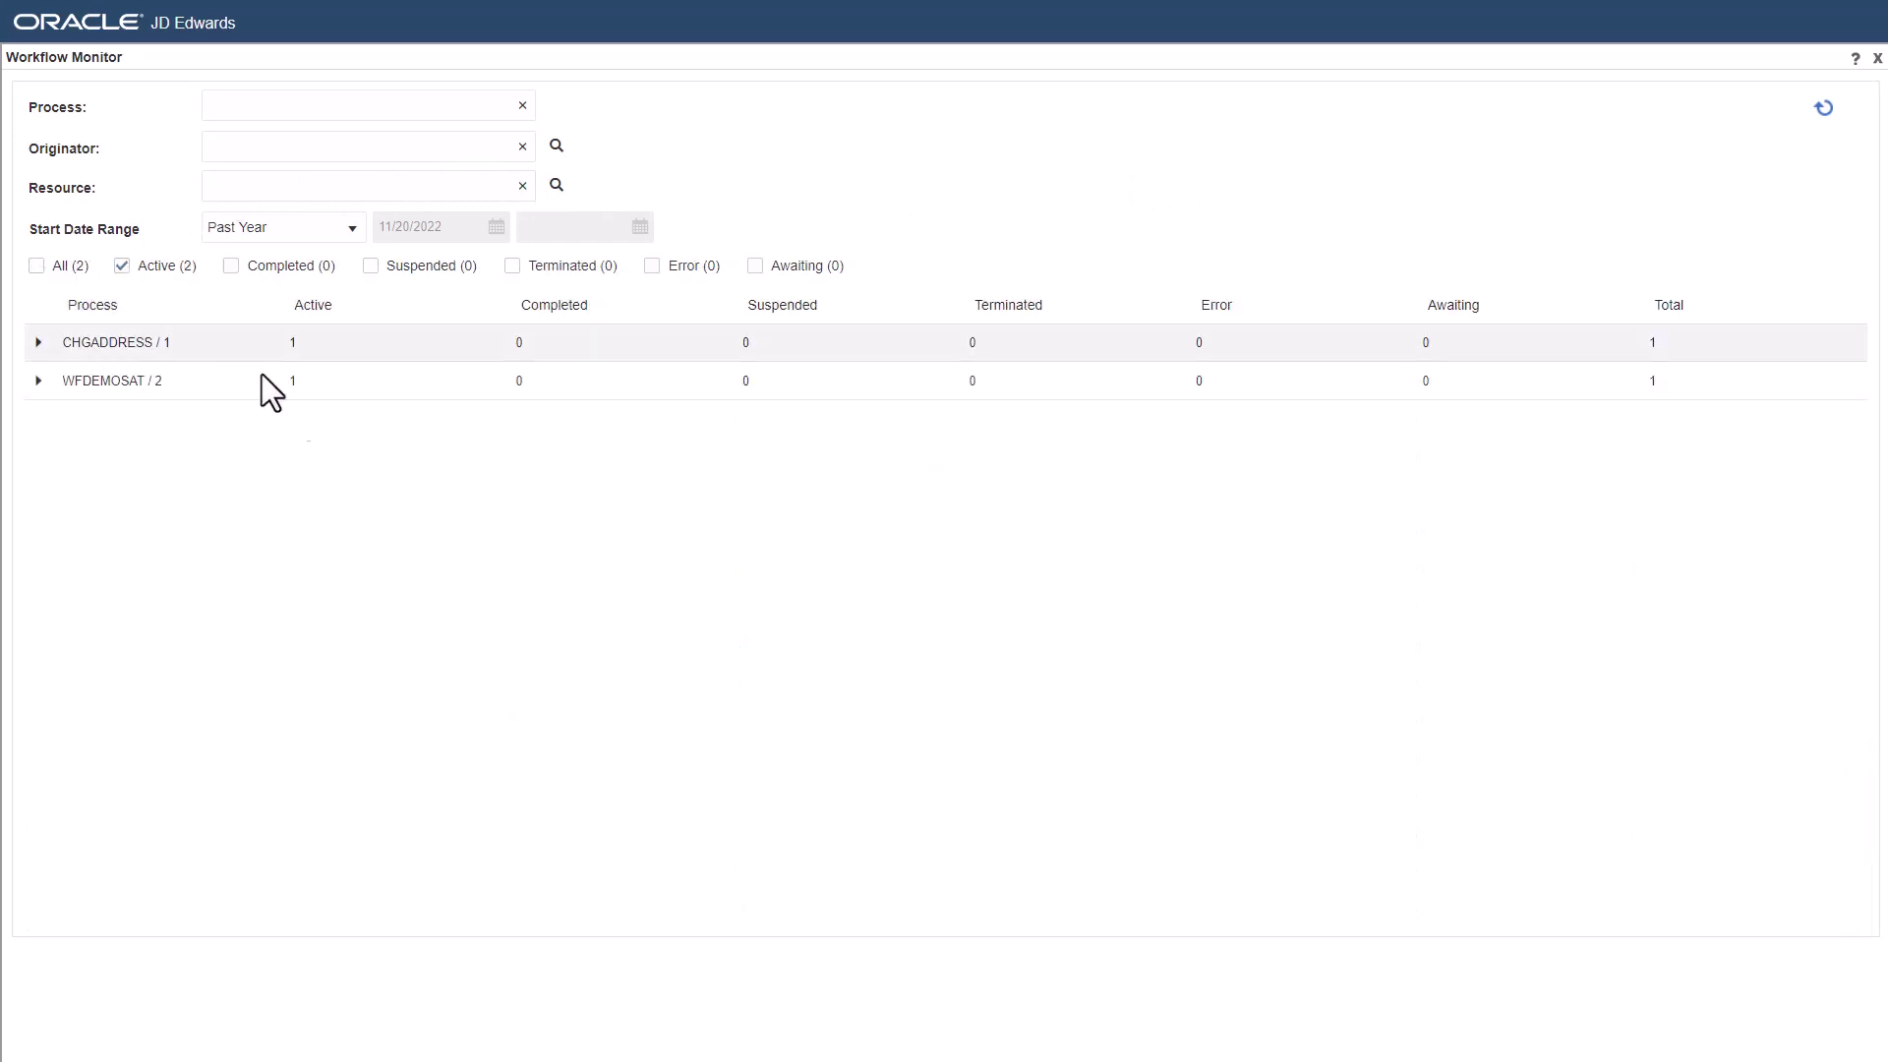
{"action": "left_click", "coordinate": [39, 381]}
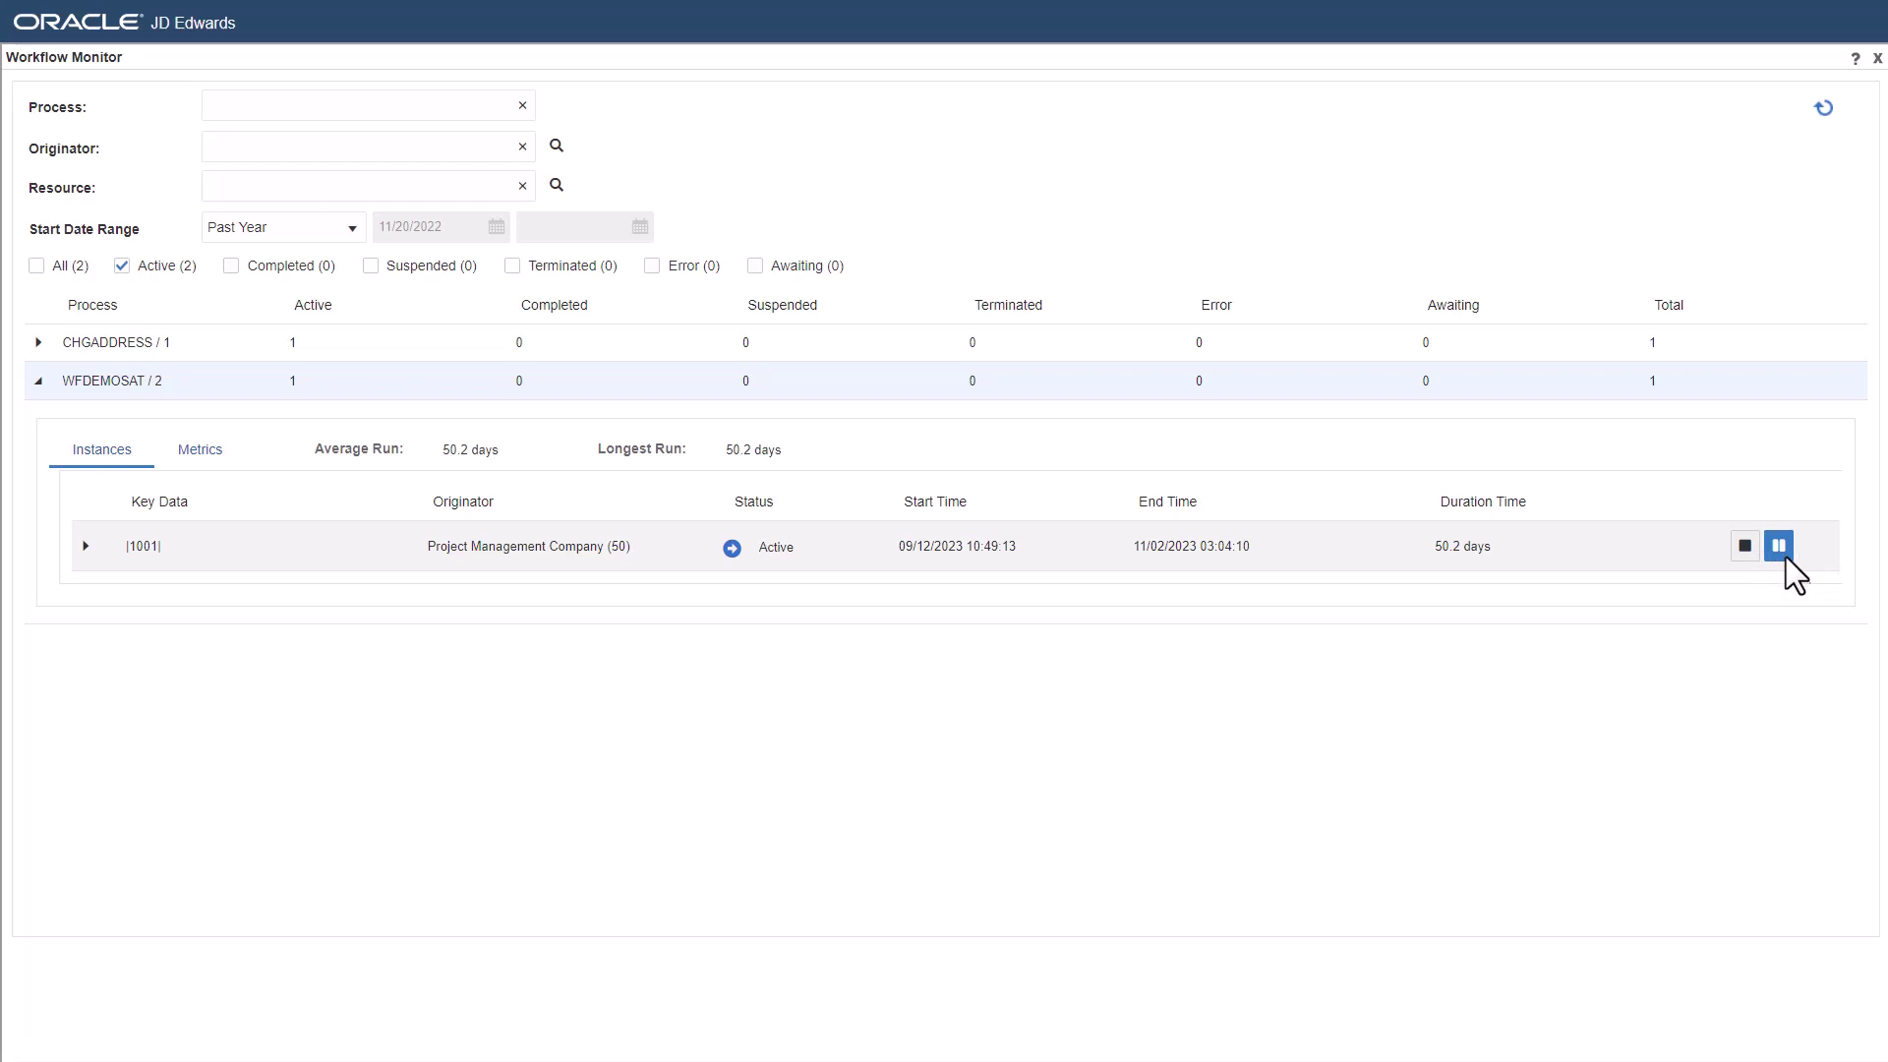
{"action": "left_click", "coordinate": [1782, 557]}
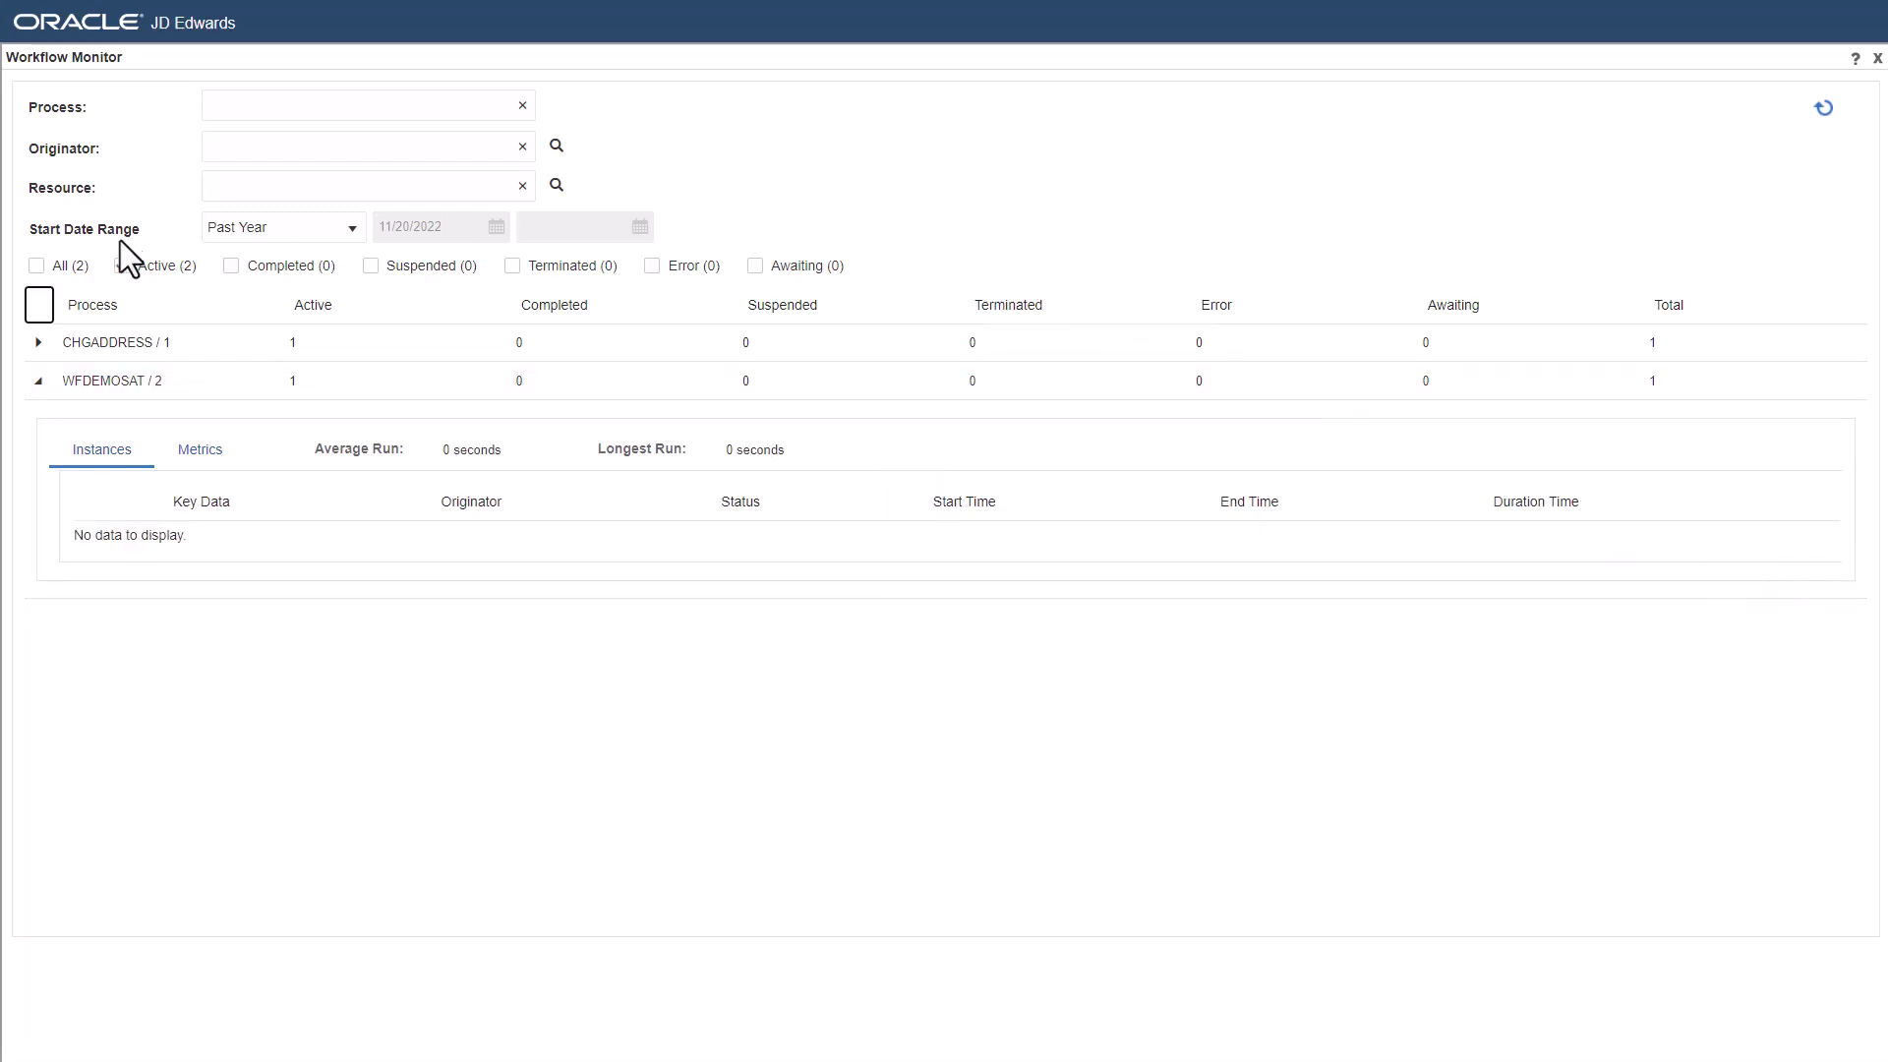
Show Suspended instances, resume the WFDEMOSAT / 2 instance, then switch back to the Active-only view.
{"action": "left_click", "coordinate": [120, 265]}
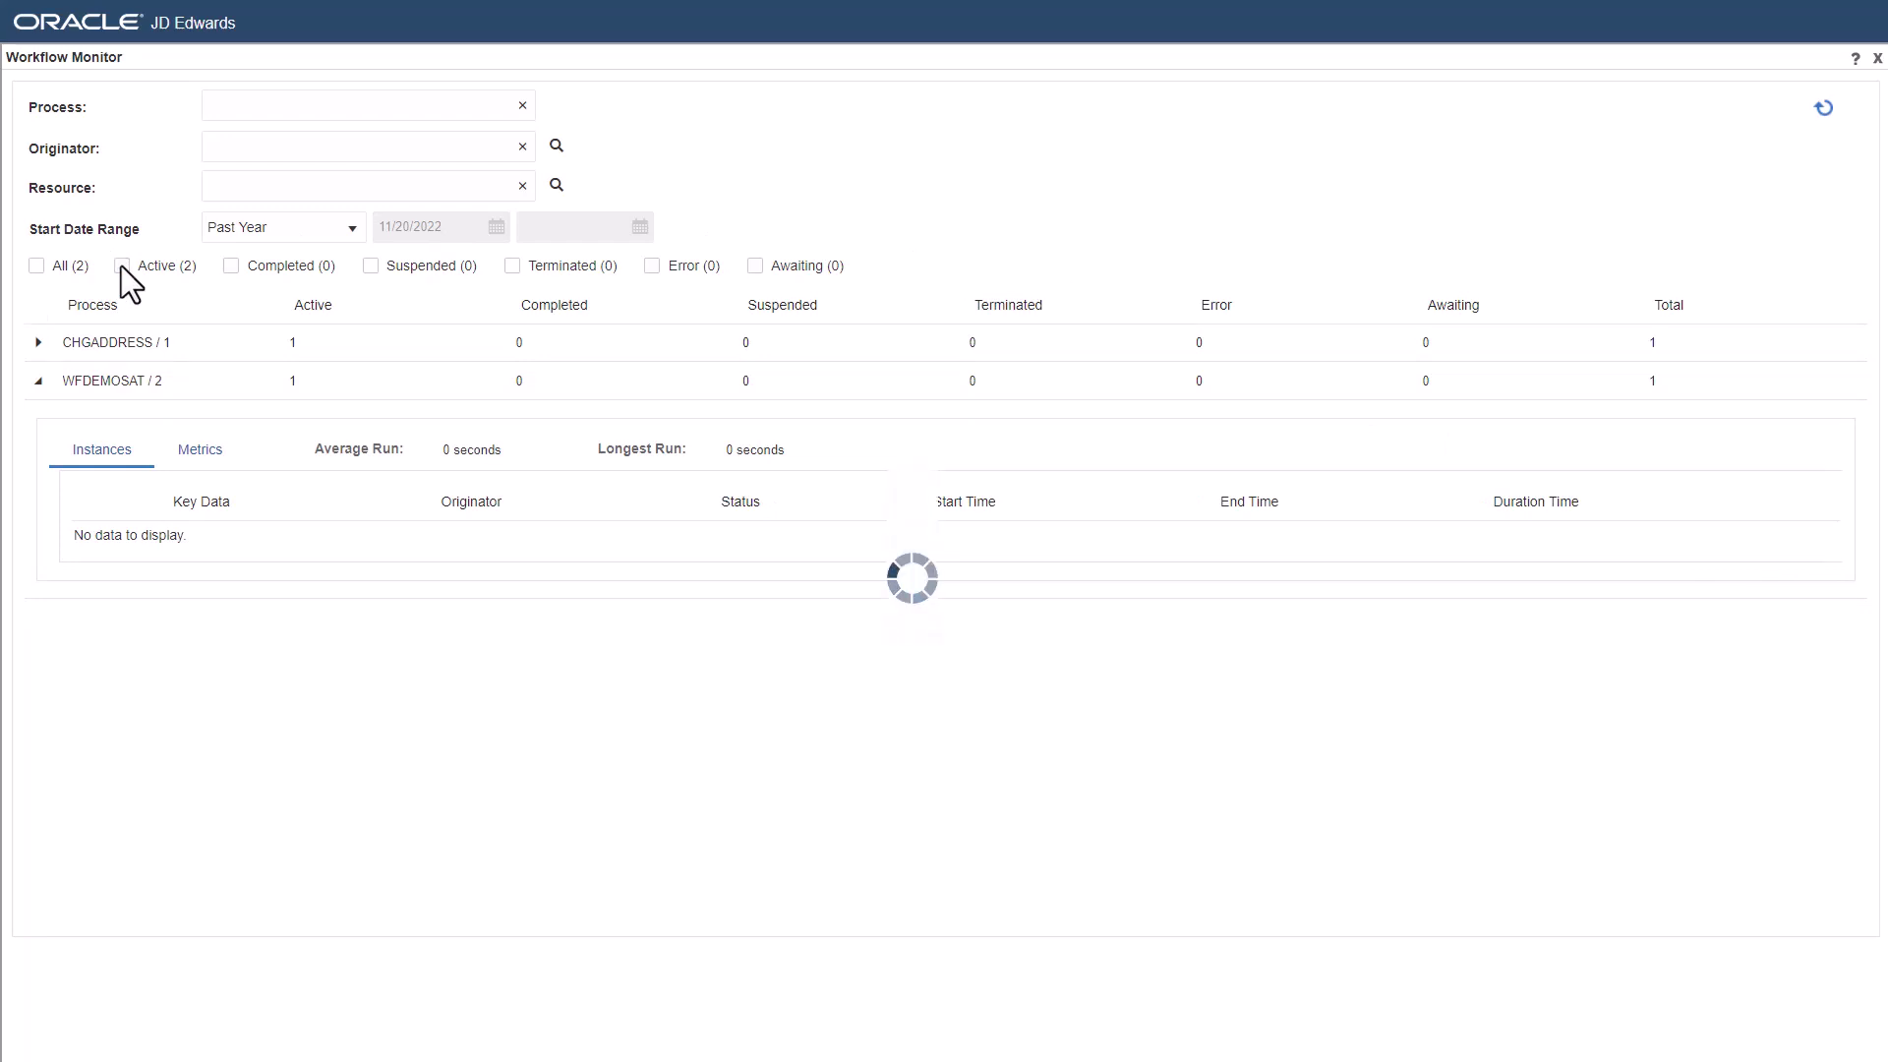
{"action": "left_click", "coordinate": [372, 271]}
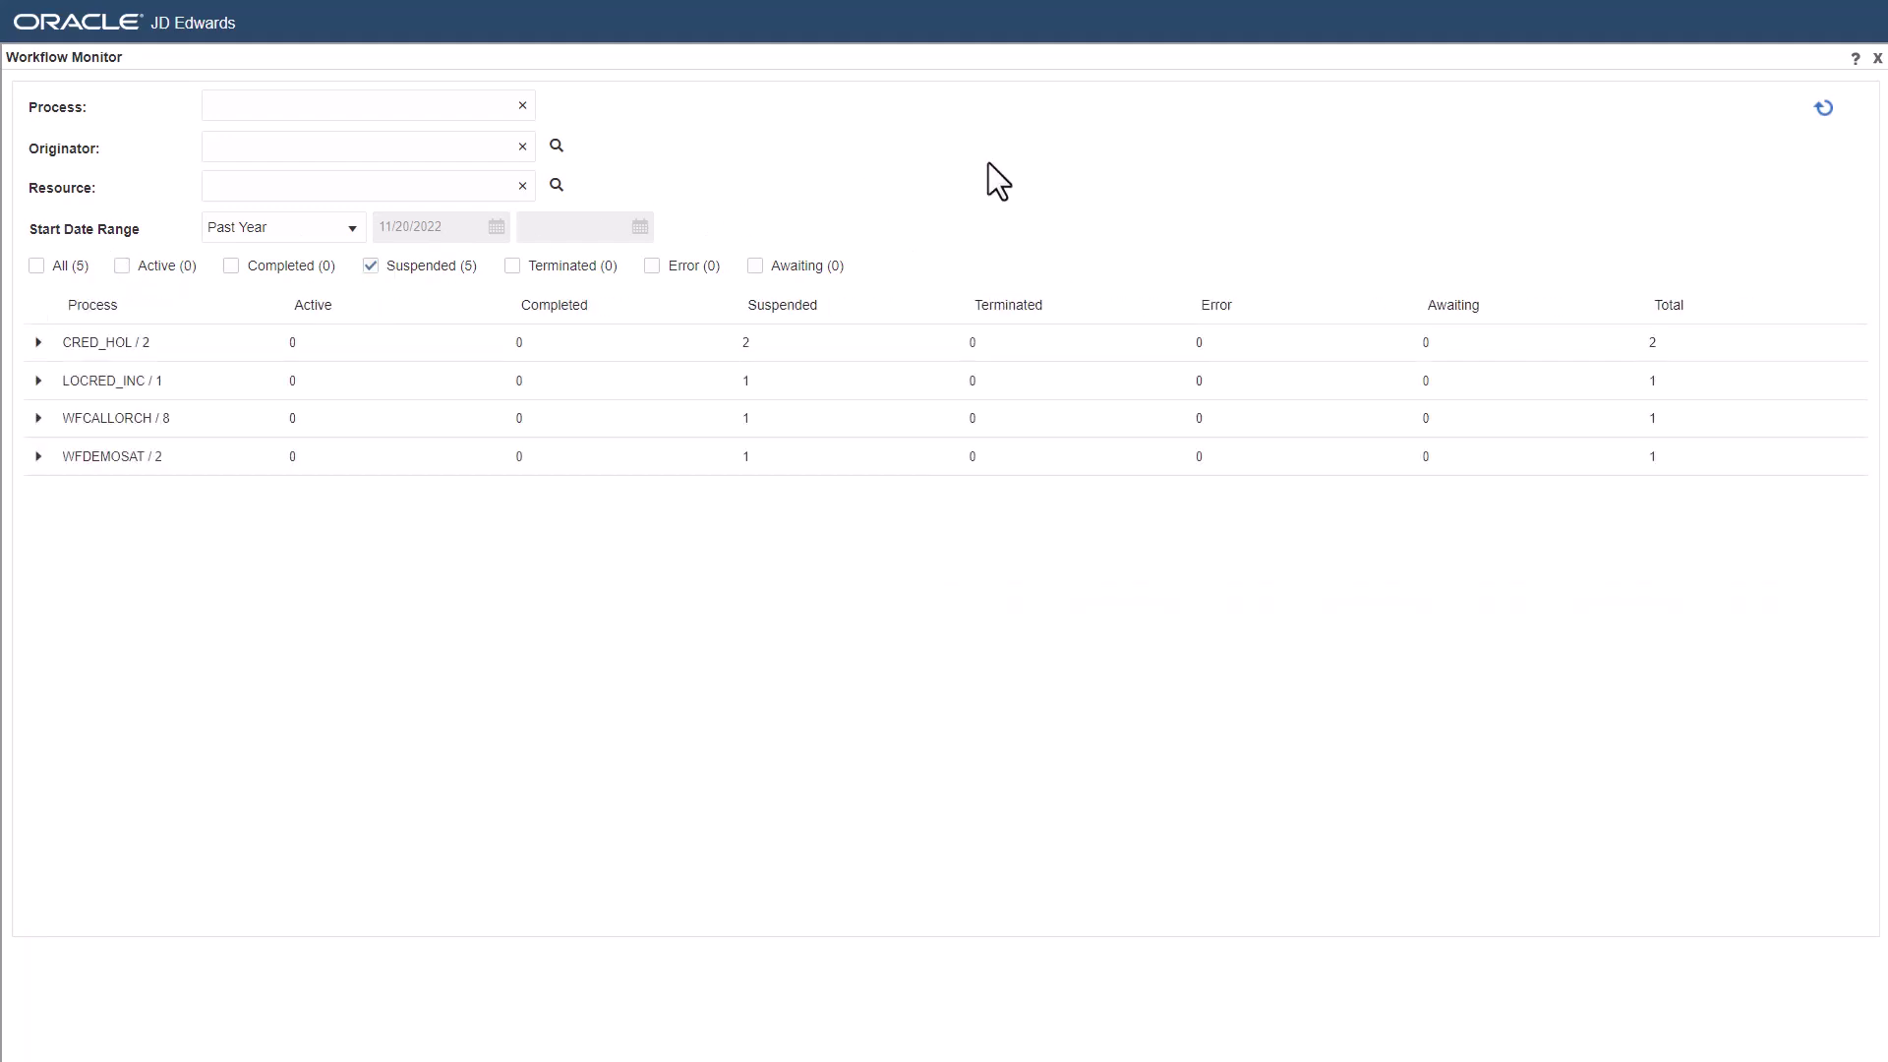
{"action": "left_click", "coordinate": [37, 458]}
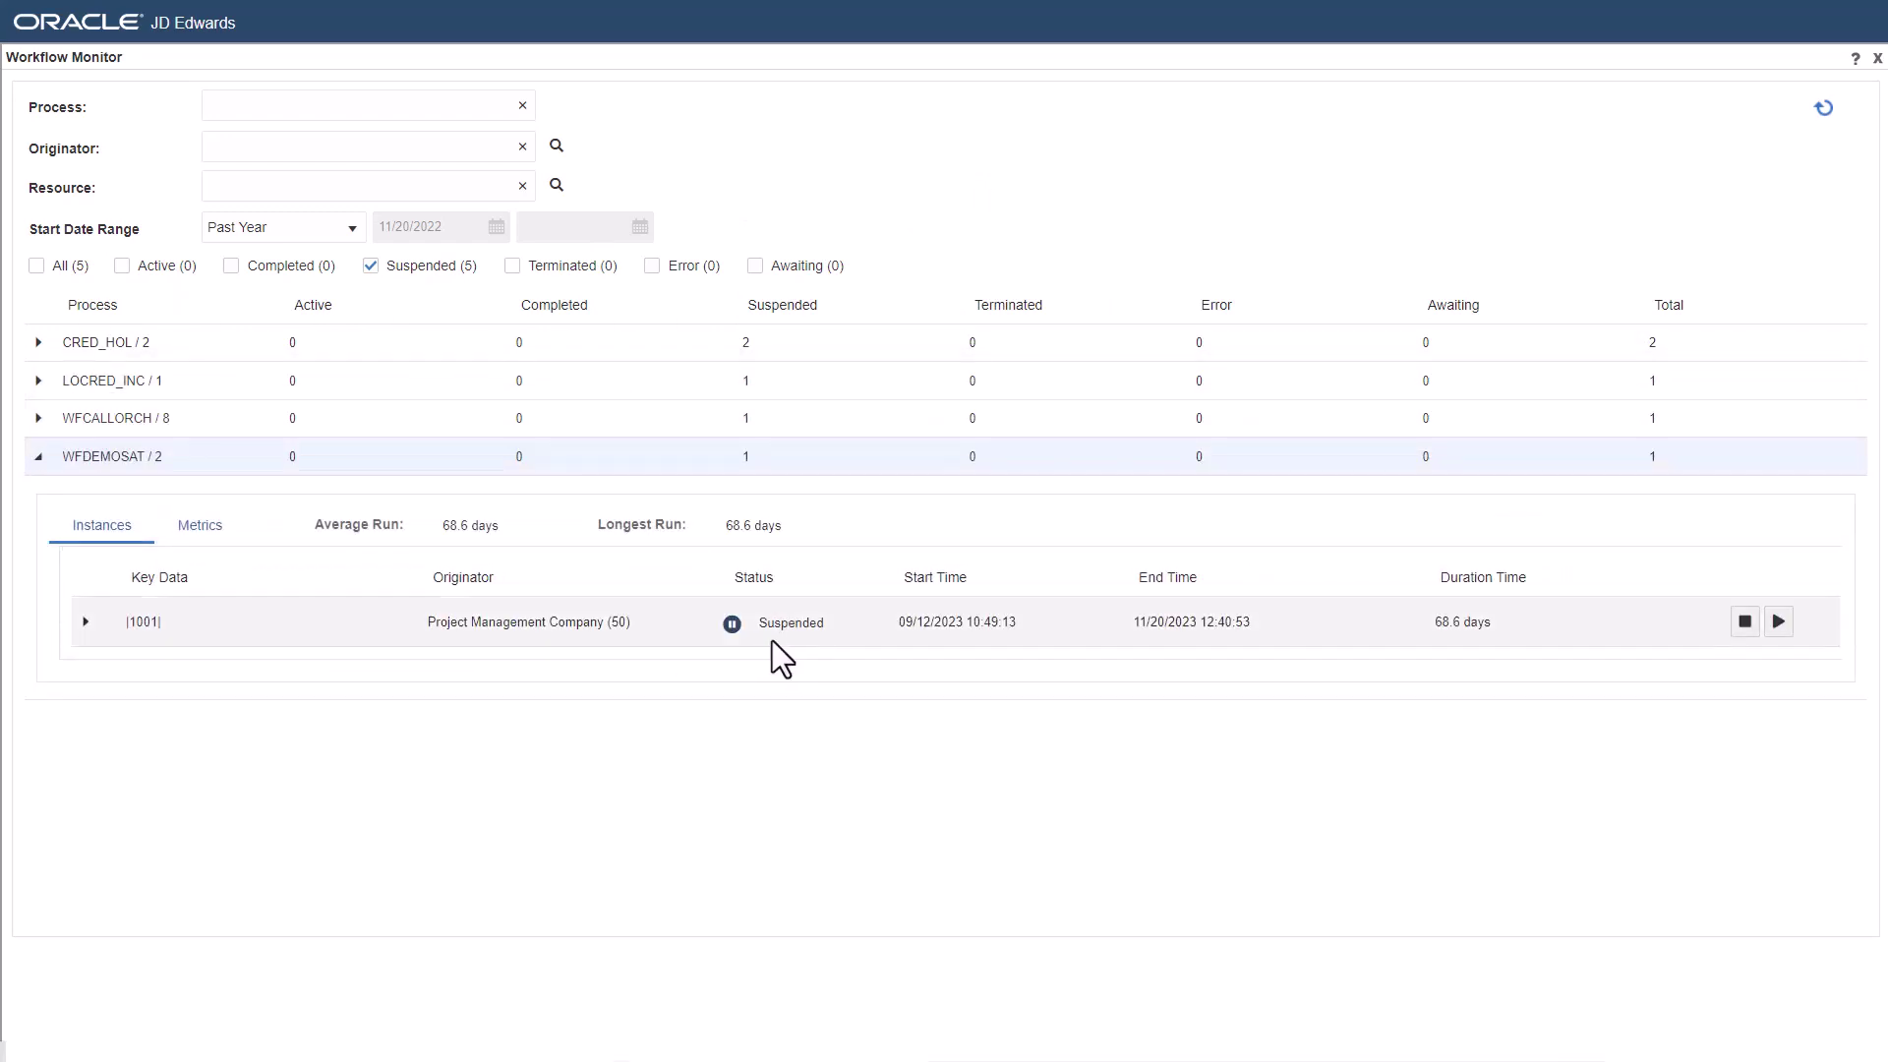
{"action": "left_click", "coordinate": [1785, 633]}
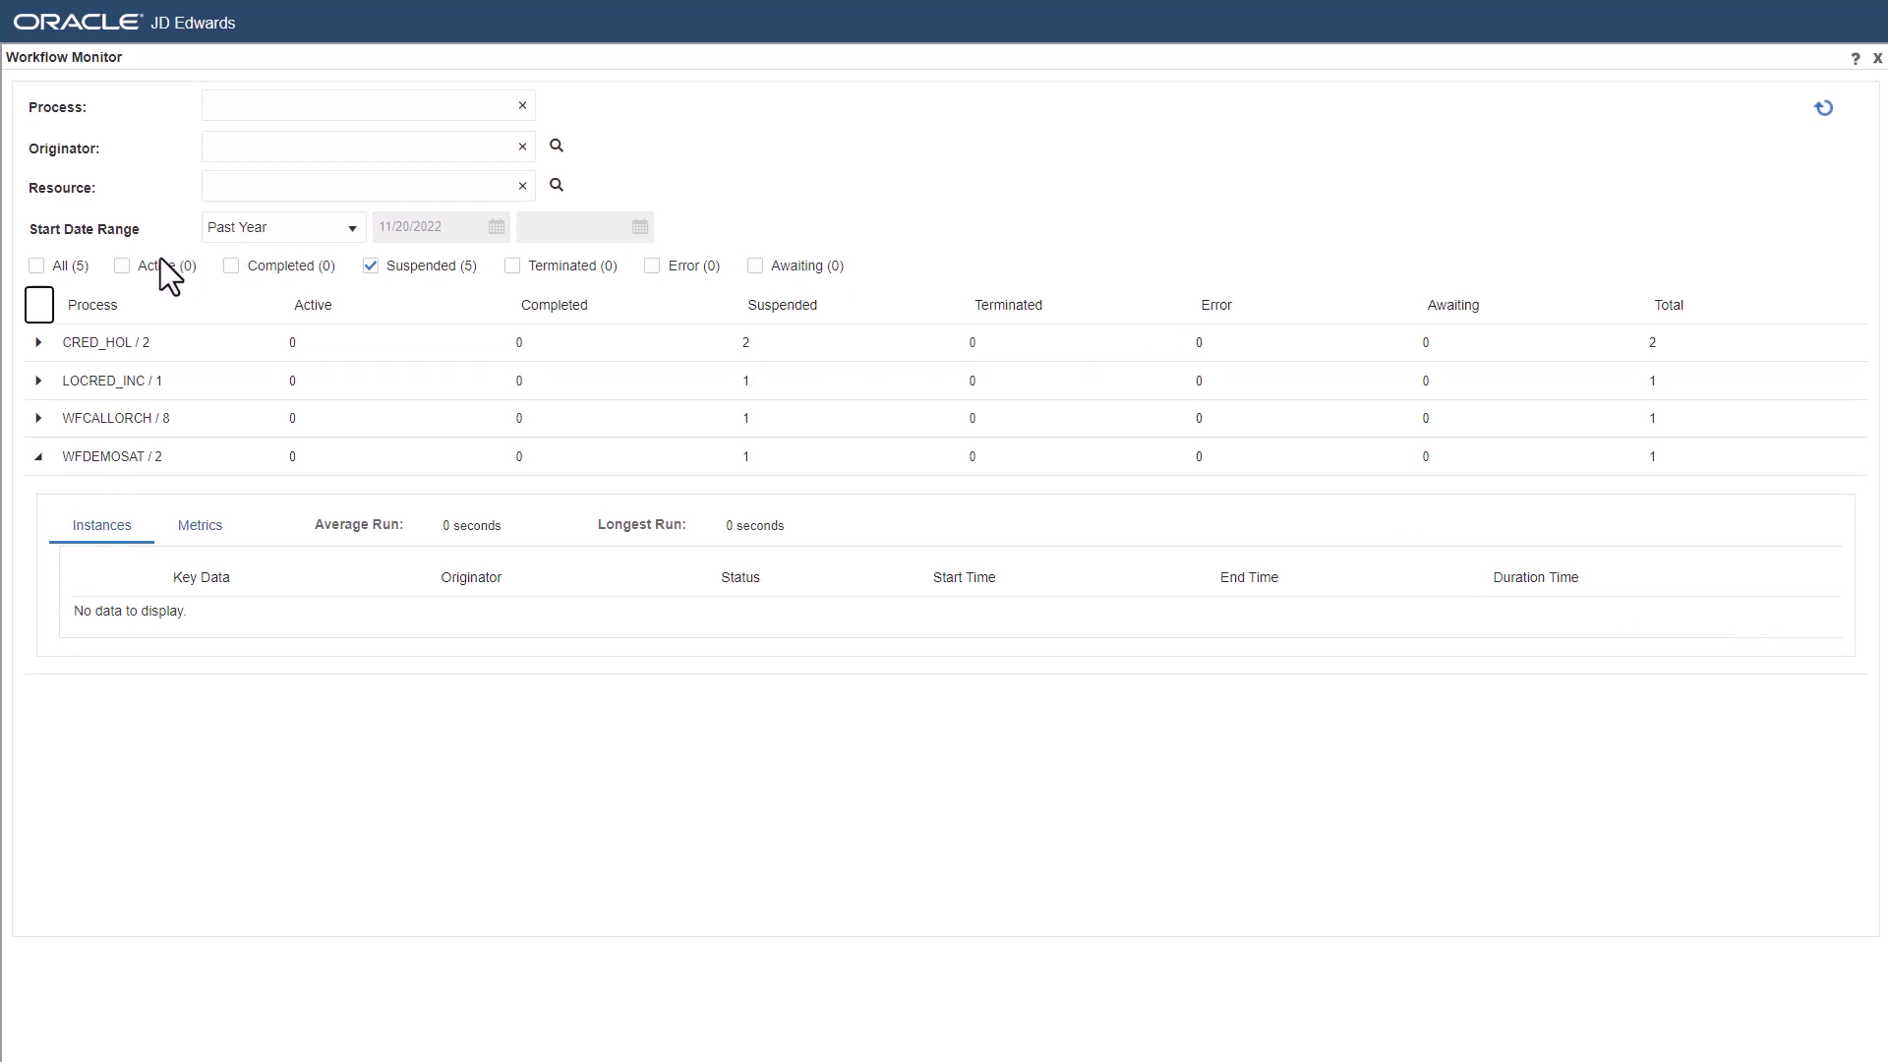
{"action": "left_click", "coordinate": [121, 267]}
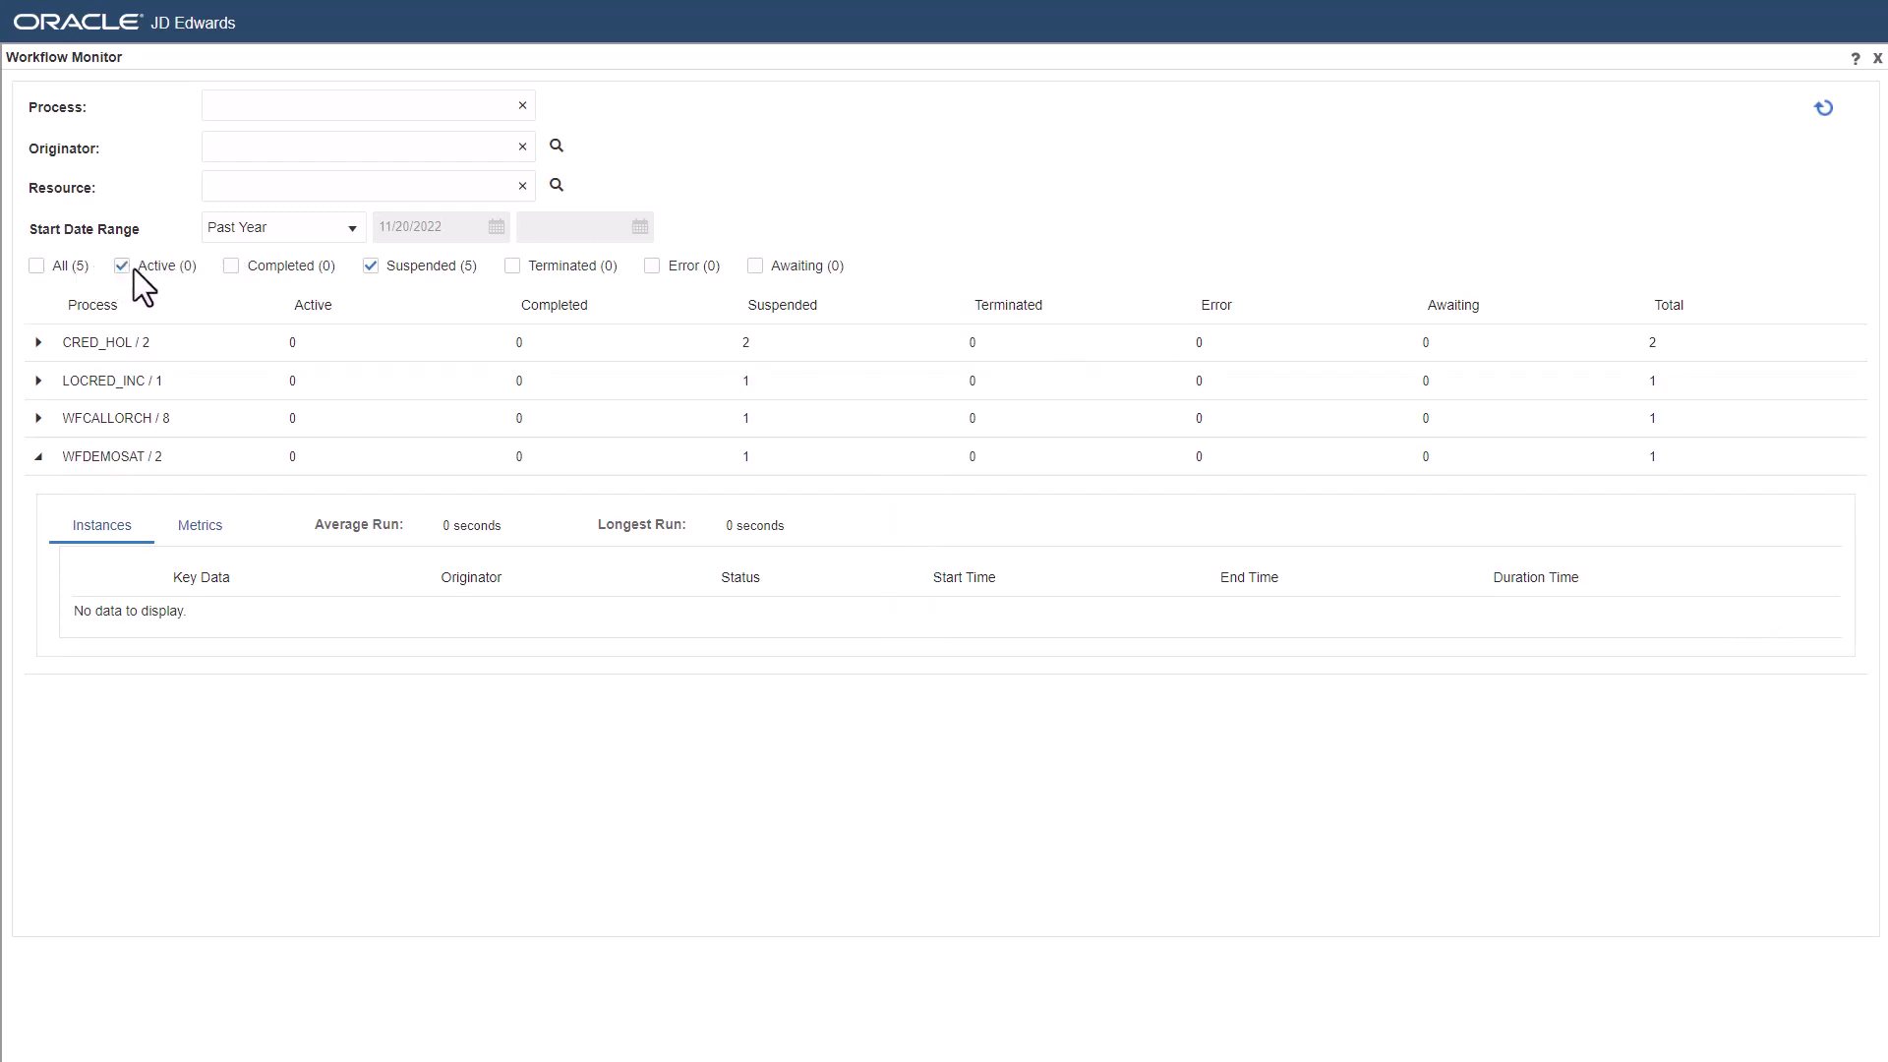
{"action": "left_click", "coordinate": [372, 266]}
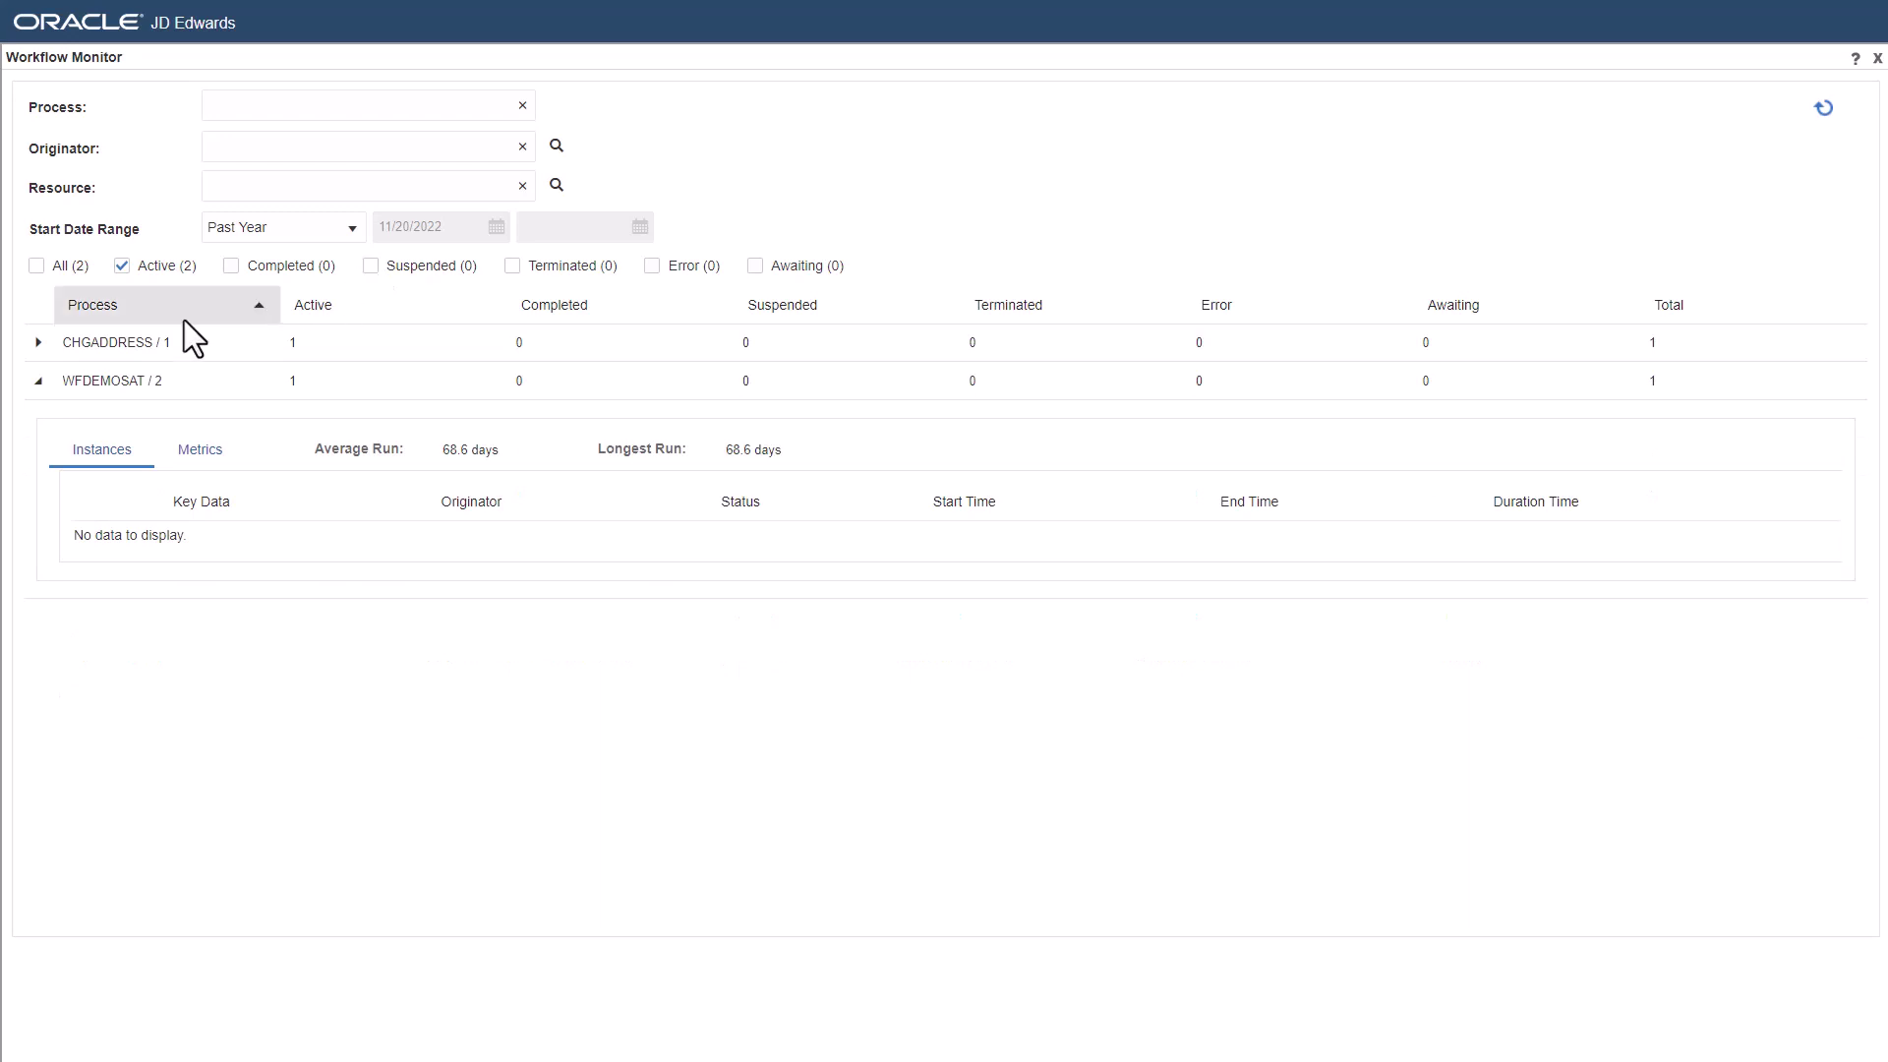